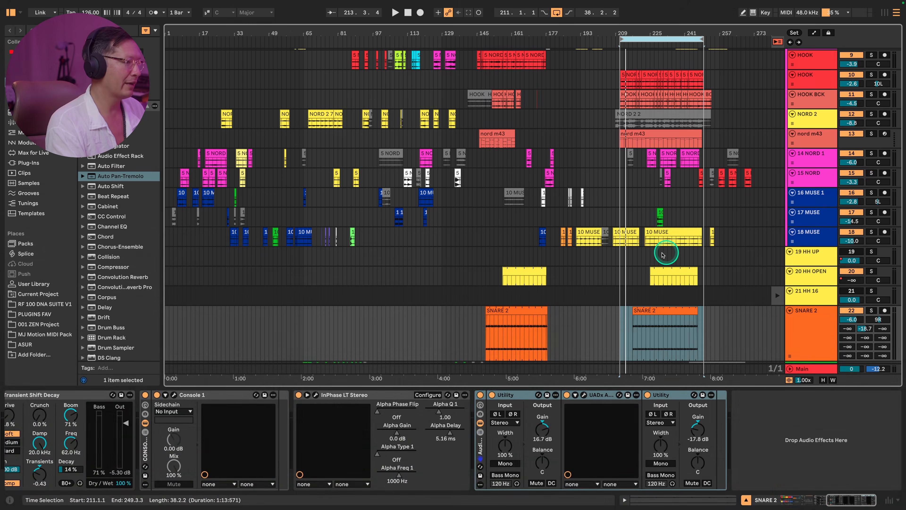
Step: Find the 46 SHAKER track in the arrangement and open its SHAKA clip that starts at bar 203
scroll(634, 272, up, 6)
scroll(633, 272, down, 6)
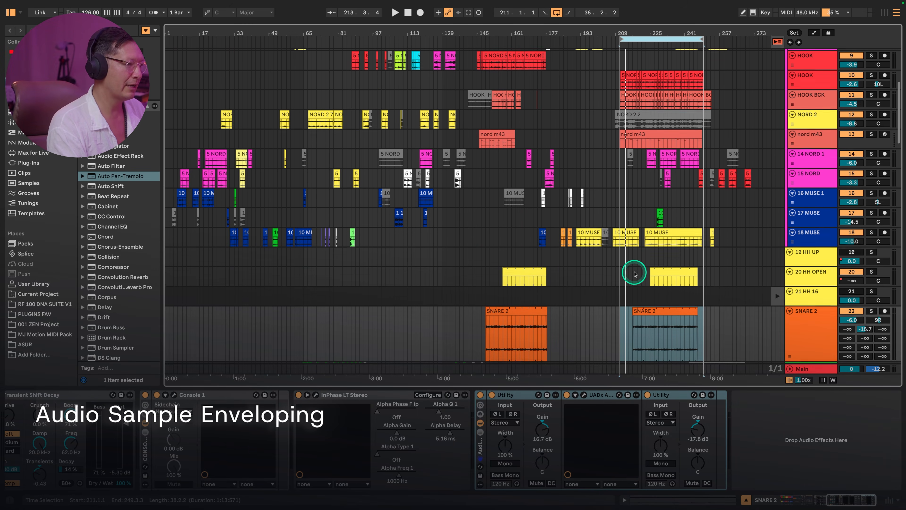
double_click(672, 271)
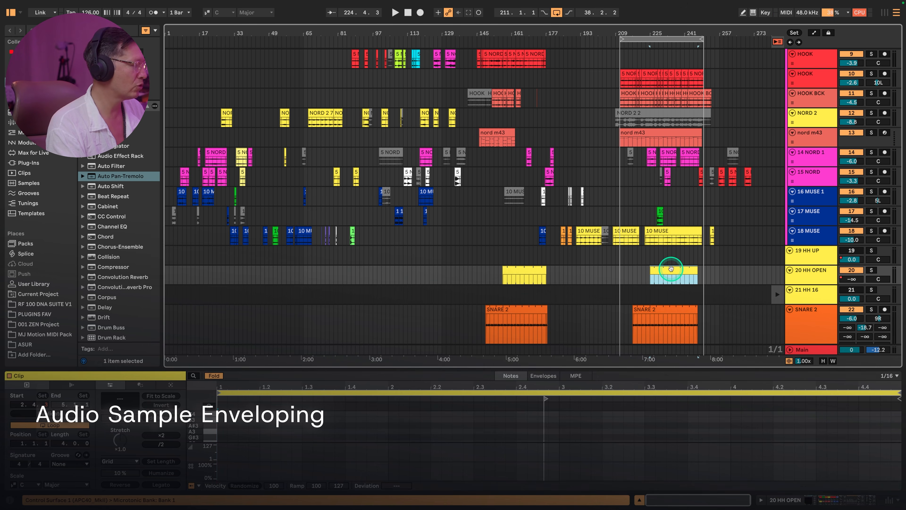
scroll(672, 269, down, 15)
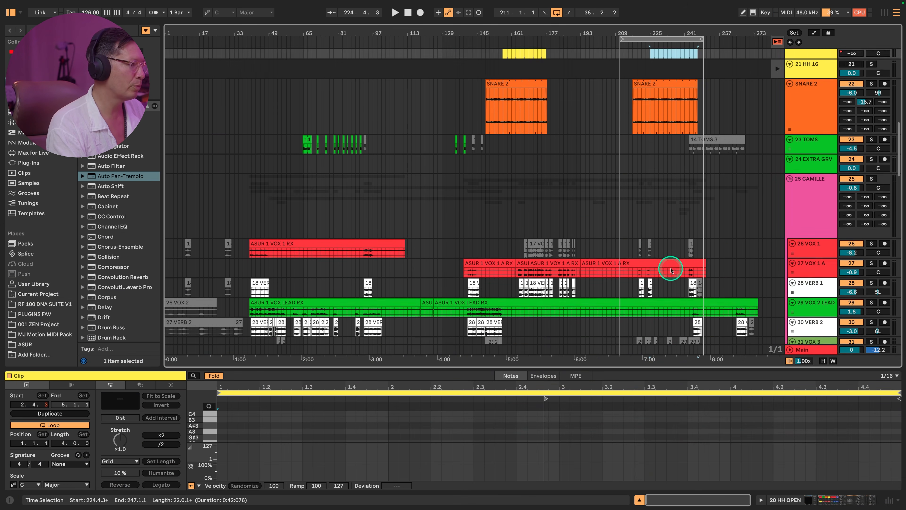
scroll(670, 270, down, 9)
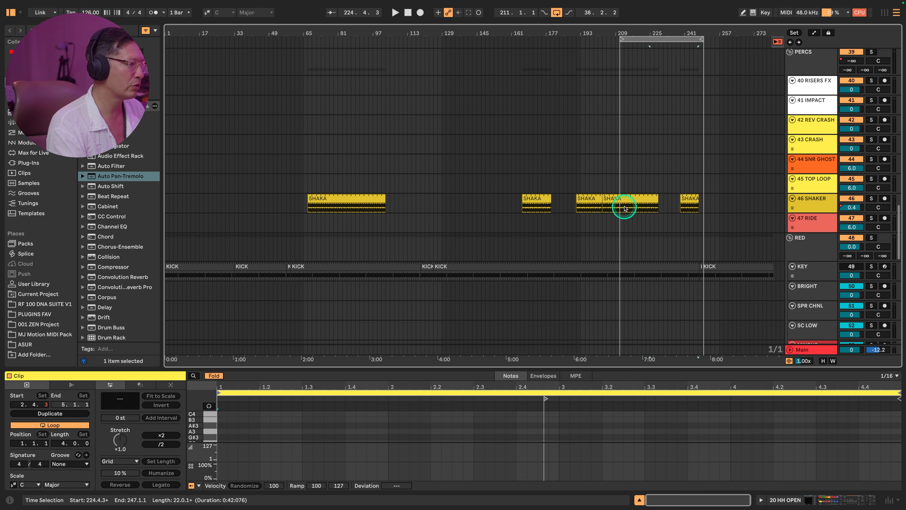
click(625, 199)
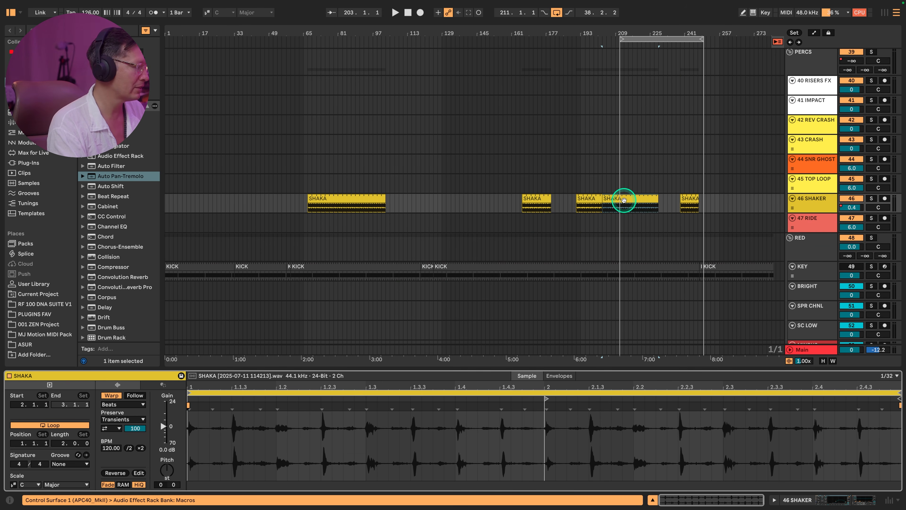
Step: Solo the 46 SHAKER track and play back its last SHAKA clip
scroll(624, 199, up, 6)
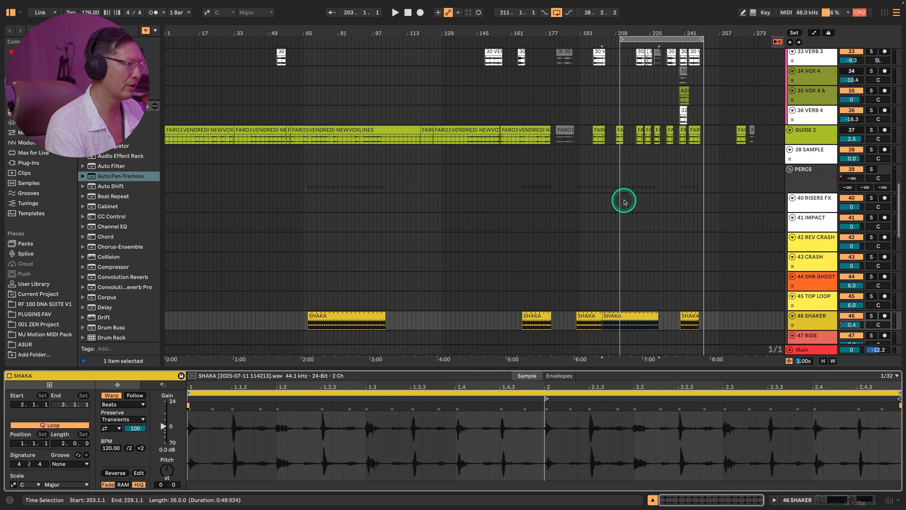
scroll(623, 255, down, 3)
click(813, 255)
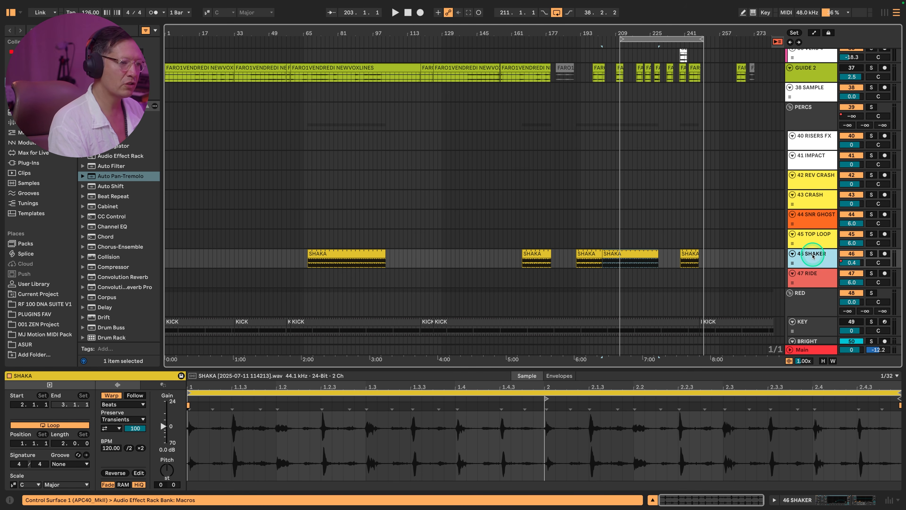
click(872, 254)
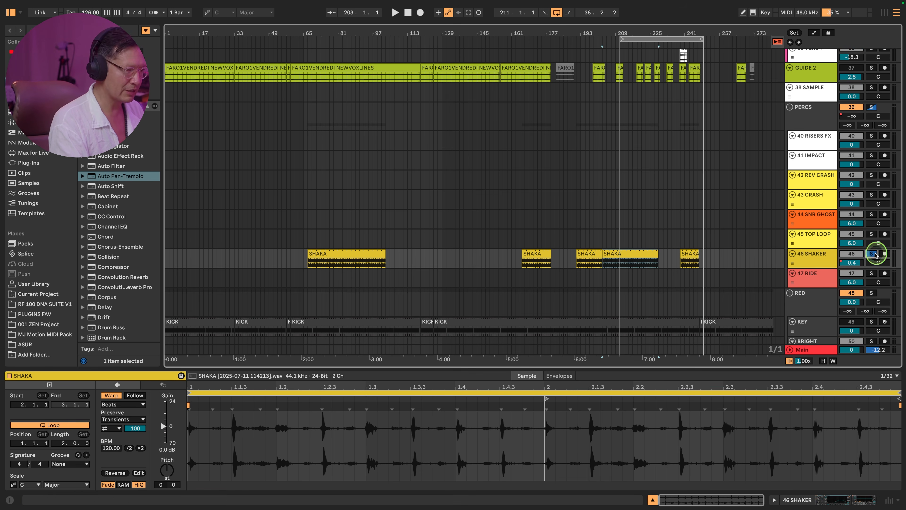
click(691, 254)
key(space)
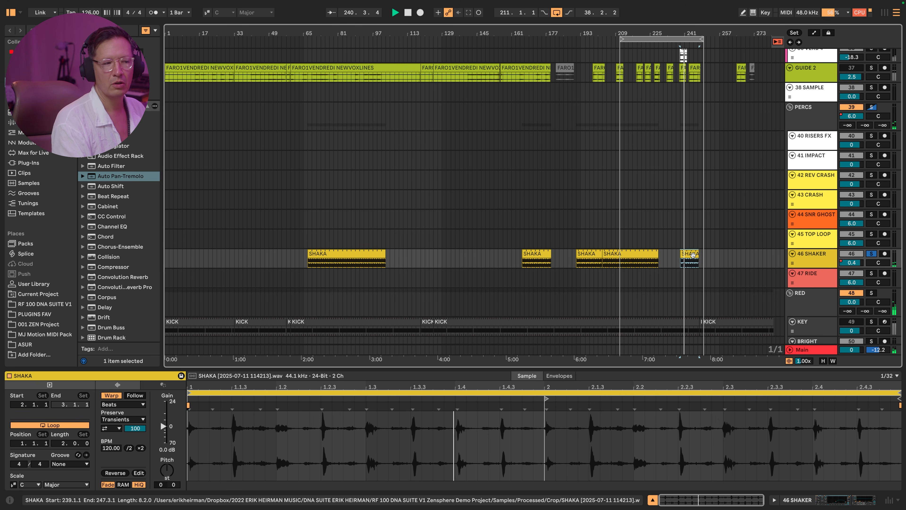
click(692, 254)
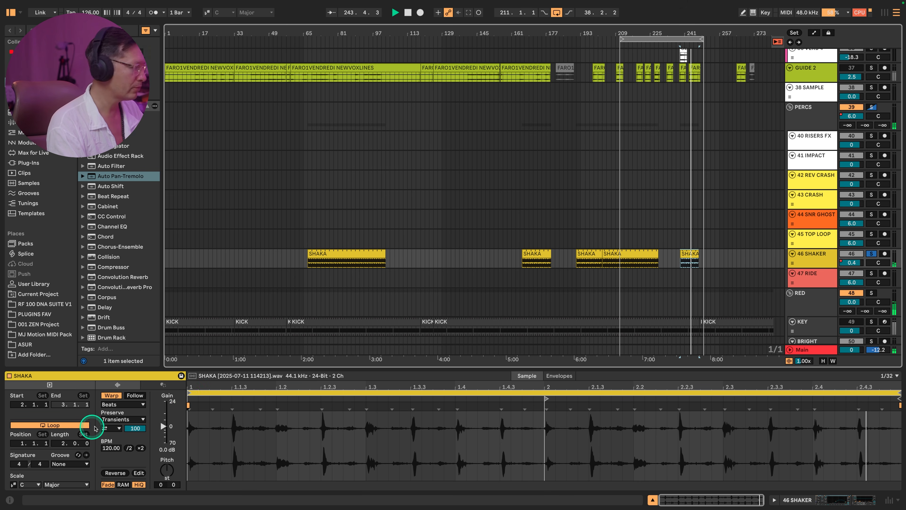
Step: Switch off transient looping for the SHAKA clip's Beats warp mode and set Preserve to 1/16
click(115, 428)
click(116, 436)
click(128, 421)
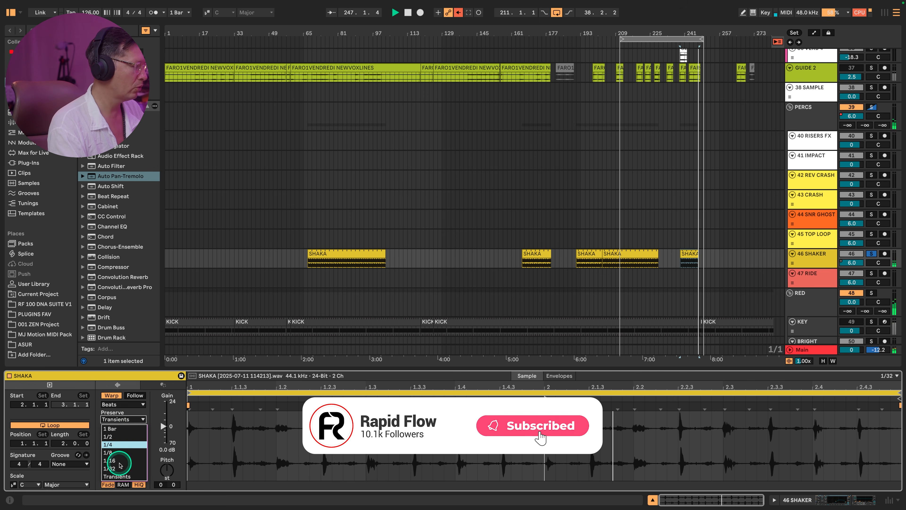
click(138, 431)
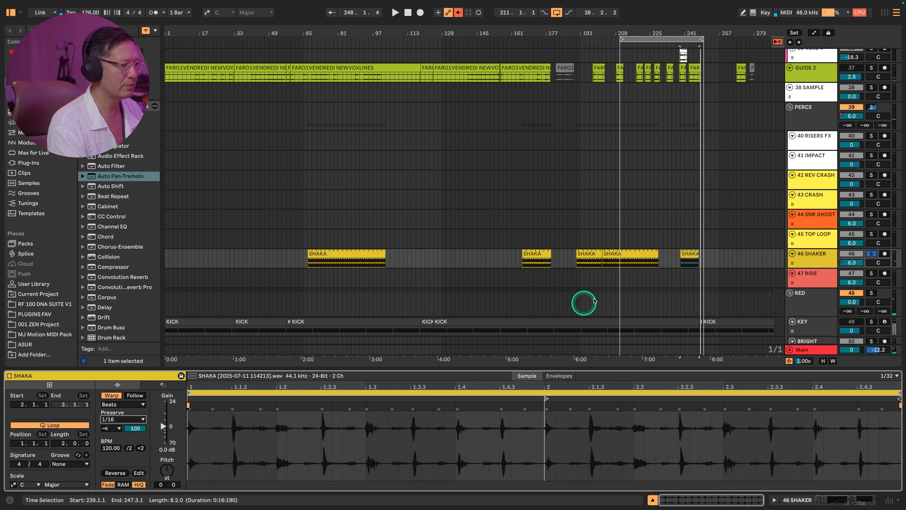
Step: Set the arrangement loop around the last SHAKA clip and start playback
click(692, 254)
key(super+l)
click(164, 426)
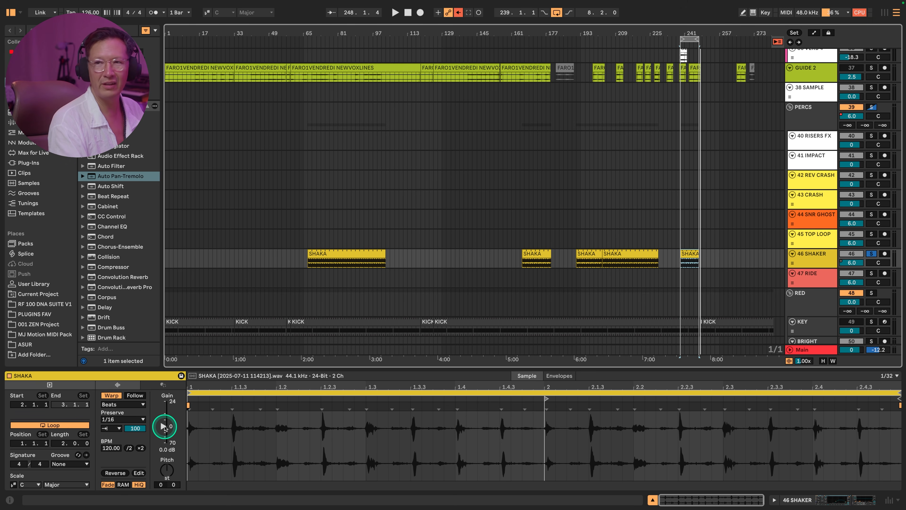
key(space)
Step: Shorten the SHAKA clip's transient envelope to 28 and unsolo the 46 SHAKER track
click(164, 427)
drag(135, 427, 135, 428)
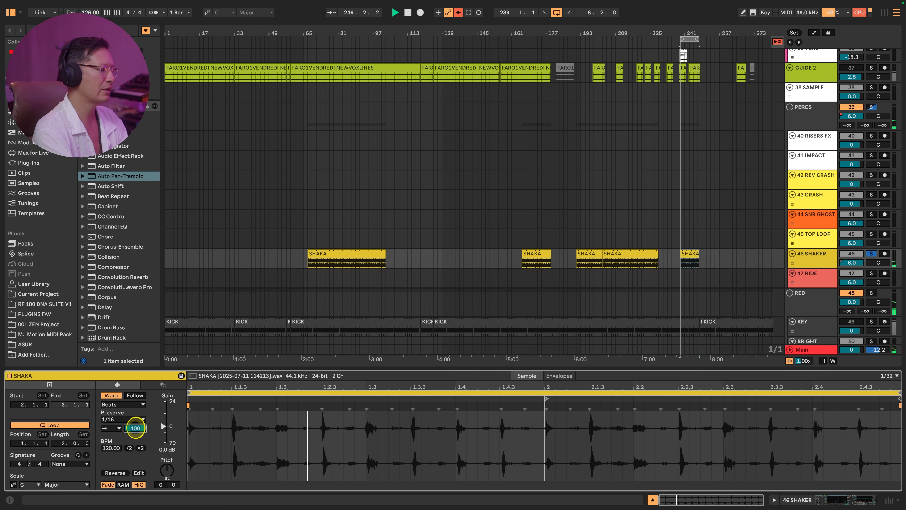
drag(135, 428, 135, 429)
click(872, 254)
Step: Show the 46 SHAKER track's devices, play the full mix and raise the last Utility's gain to 12.0 dB
click(814, 267)
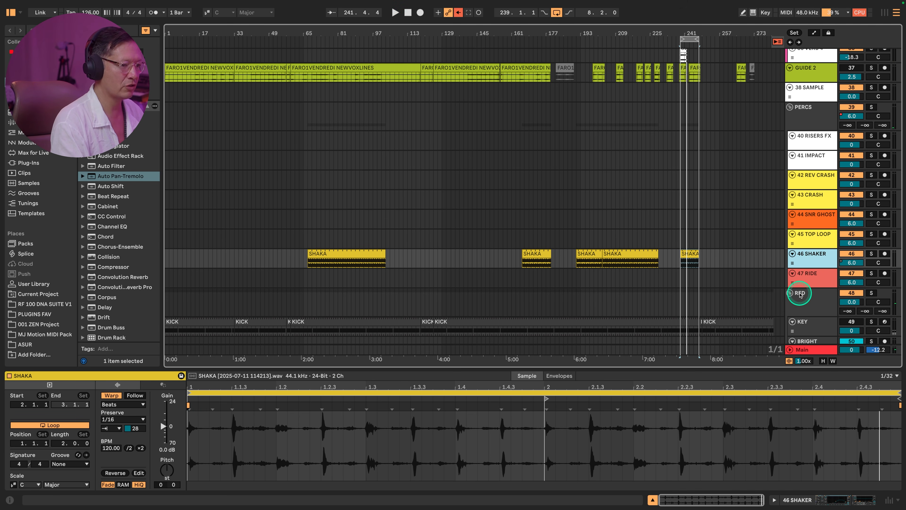
click(808, 254)
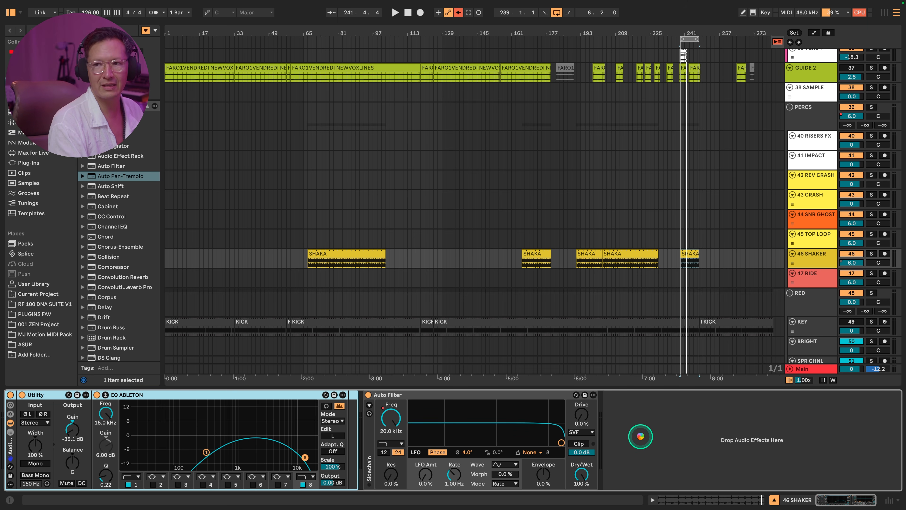
key(space)
double_click(821, 257)
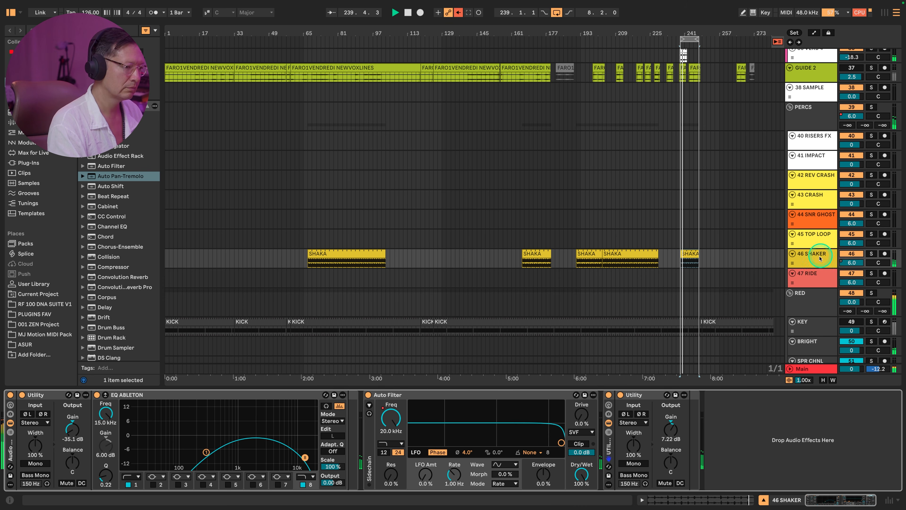
drag(675, 438, 675, 436)
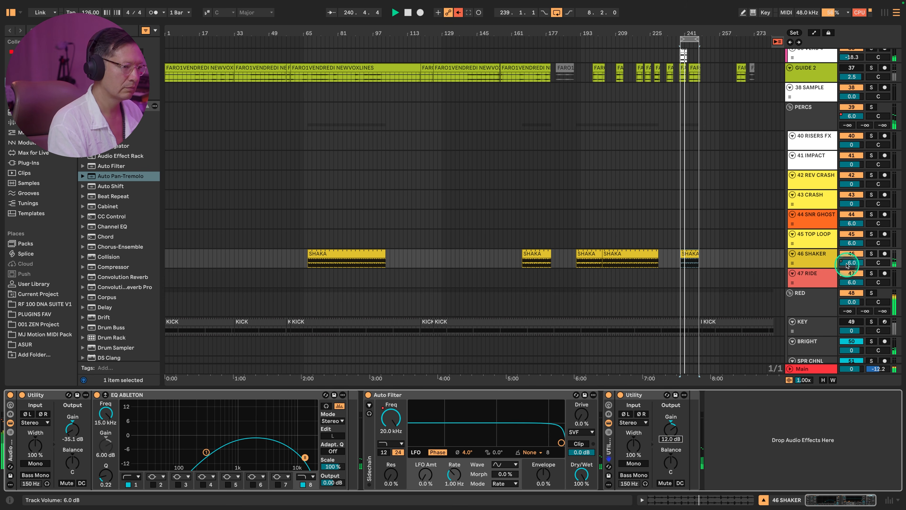
Step: Reopen the last SHAKA clip and set its transient envelope to 34
click(688, 255)
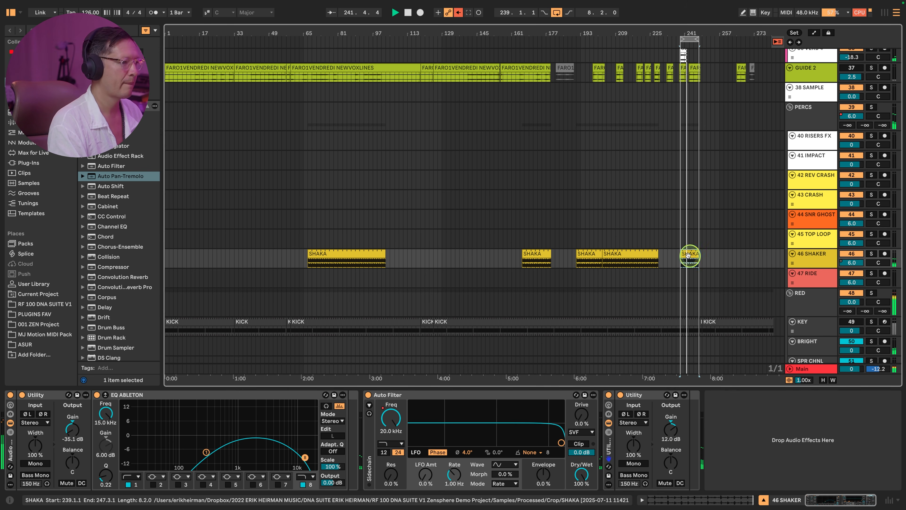
double_click(688, 255)
drag(135, 427, 142, 430)
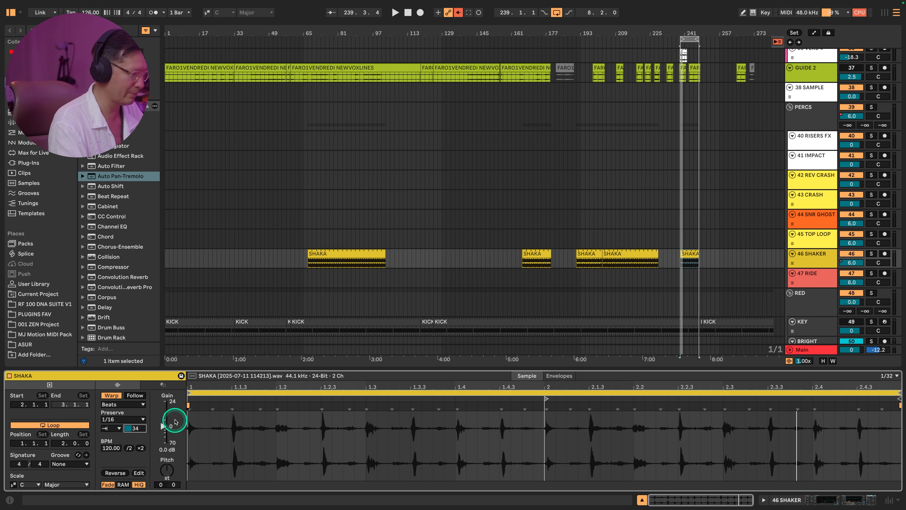
Step: Shift the first and last warp markers of the SHAKA clip slightly ahead of the grid
mouse_move(544, 386)
mouse_down()
mouse_move(546, 394)
mouse_move(547, 385)
mouse_up()
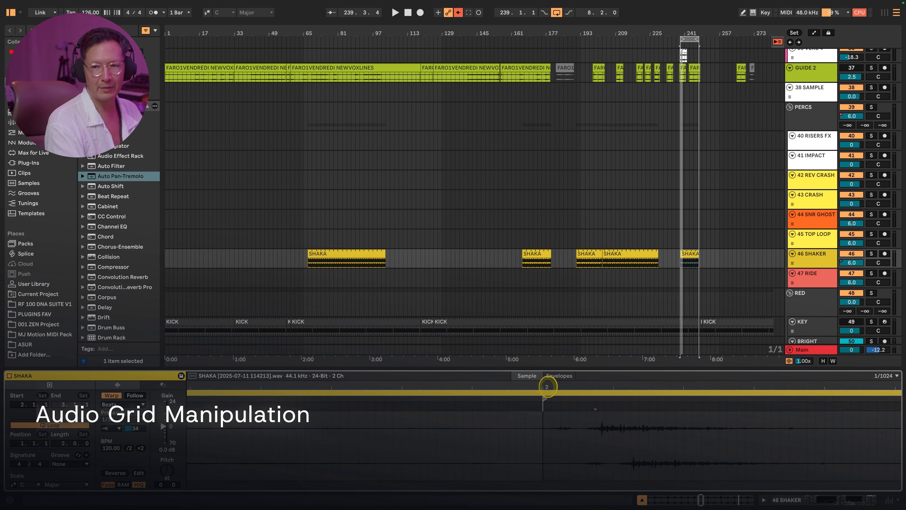
drag(548, 387, 546, 385)
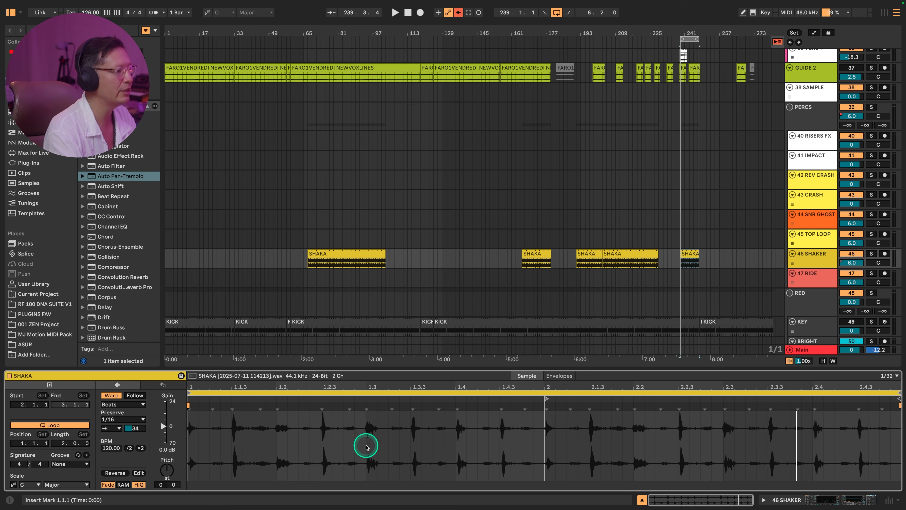
drag(192, 408, 257, 430)
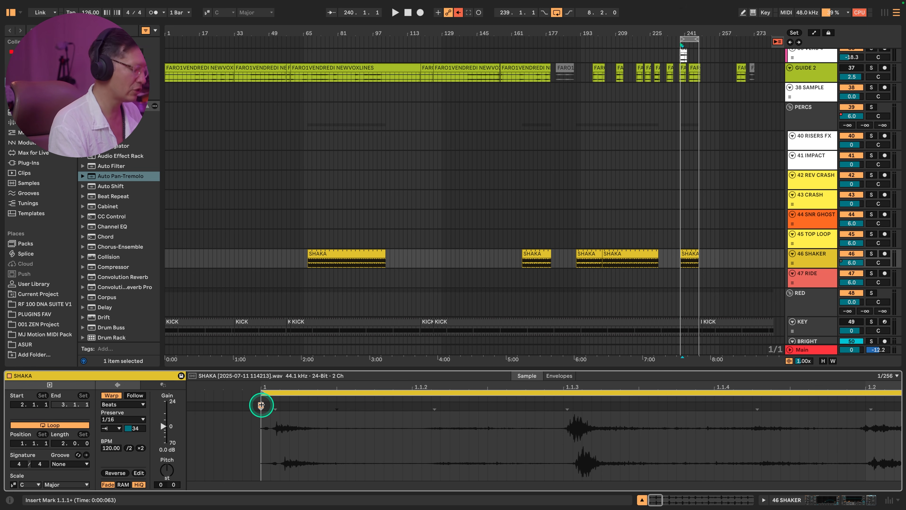
mouse_move(261, 405)
mouse_down()
mouse_move(247, 406)
mouse_move(255, 407)
mouse_move(251, 378)
mouse_move(254, 387)
mouse_move(217, 389)
mouse_up()
drag(885, 380, 857, 399)
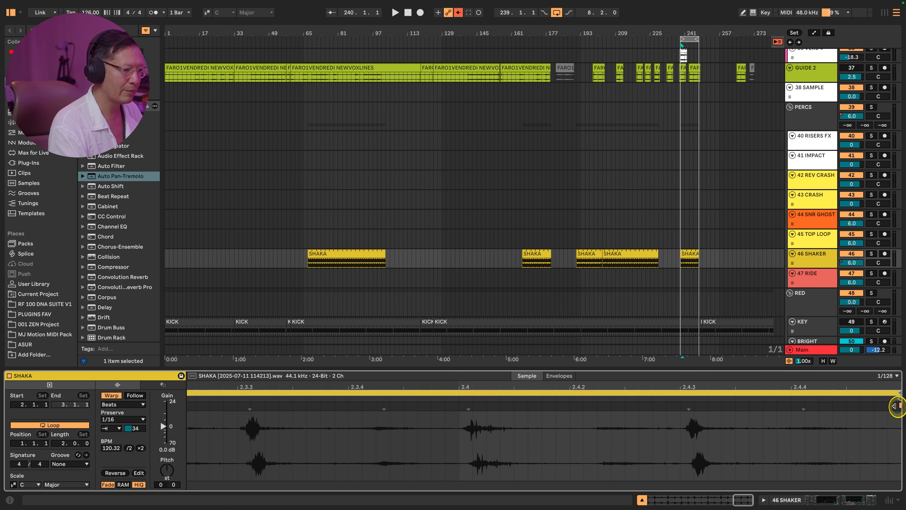
drag(897, 406, 894, 406)
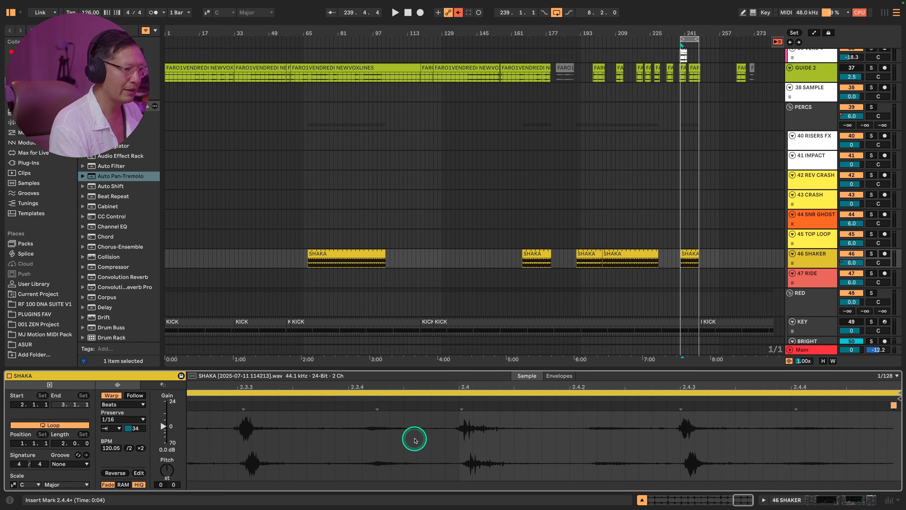
Step: Raise the SHAKA clip's transient envelope to 100 and play the shifted shaker in the mix
click(808, 262)
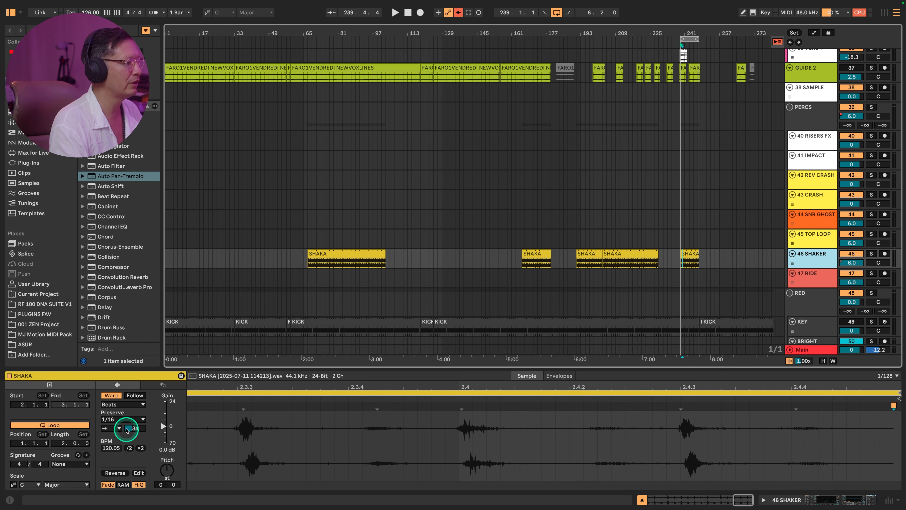
drag(127, 432, 146, 400)
key(space)
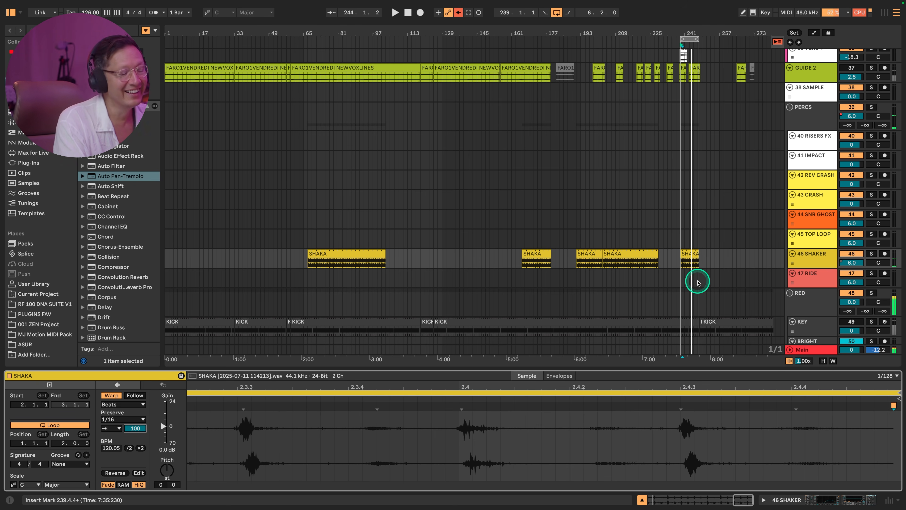
Step: Undo the SHAKA clip's transient envelope change and warp marker shifts
drag(703, 389, 695, 378)
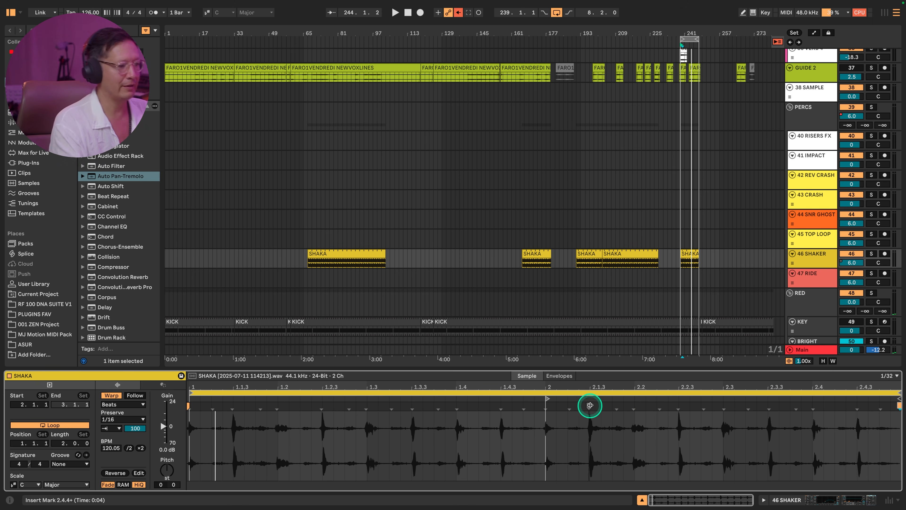
key(super+z)
key(super+z)
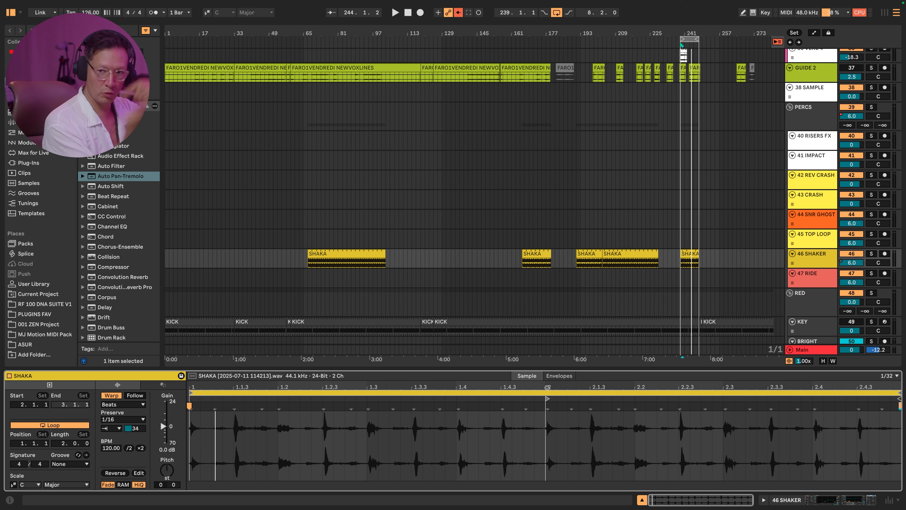
Step: Move the SHAKA clip's start marker to 1.4.3 and play the result
mouse_move(544, 387)
mouse_down()
mouse_move(548, 399)
mouse_move(496, 403)
mouse_move(544, 404)
mouse_move(246, 405)
mouse_up()
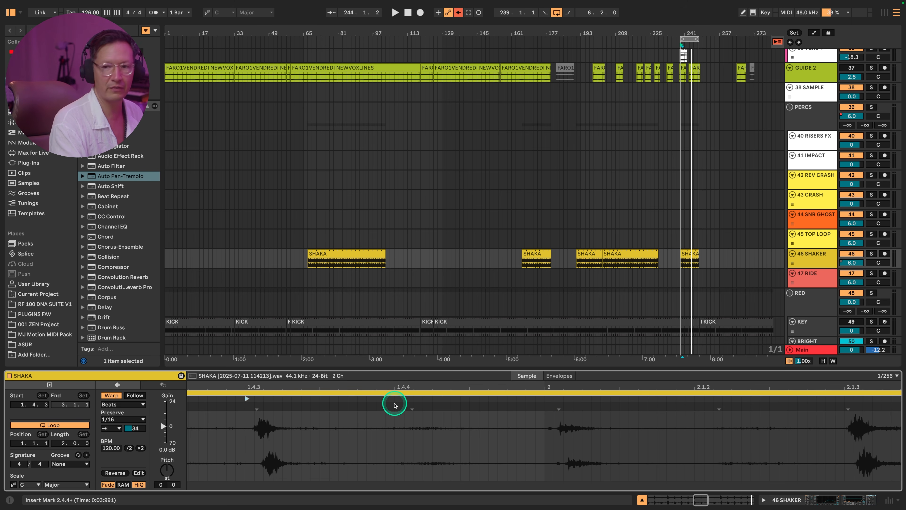
click(535, 398)
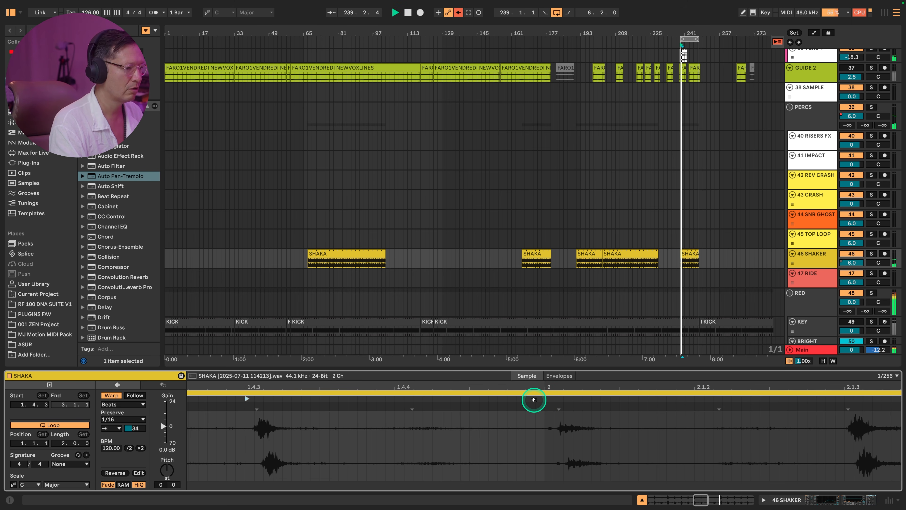
key(space)
Step: Move the SHAKA clip's start marker onto the transient just after 2.1.1 and check it in playback
mouse_move(248, 399)
mouse_down()
mouse_move(573, 427)
mouse_move(543, 427)
mouse_up()
key(space)
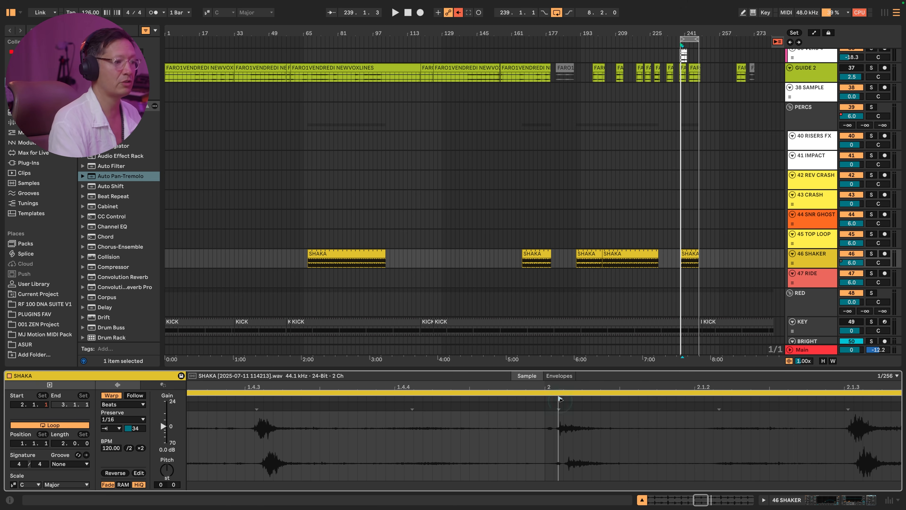
click(558, 400)
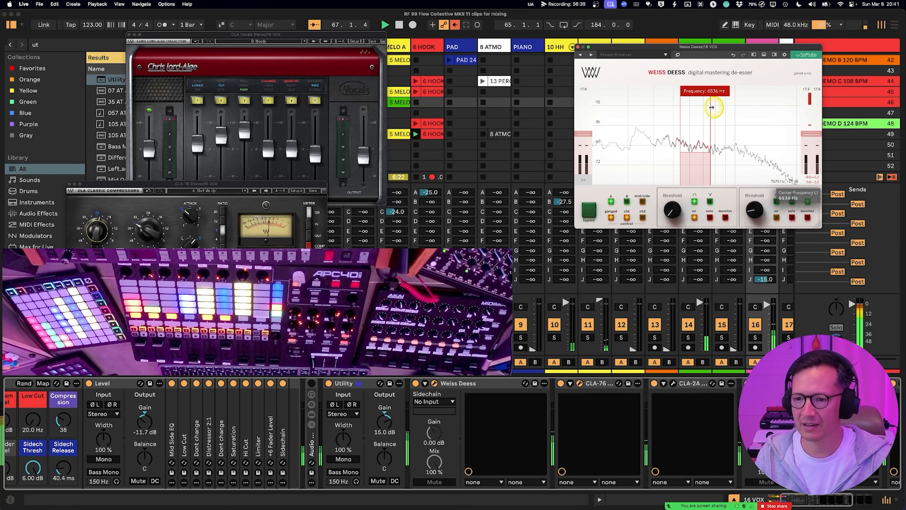
drag(712, 106, 726, 107)
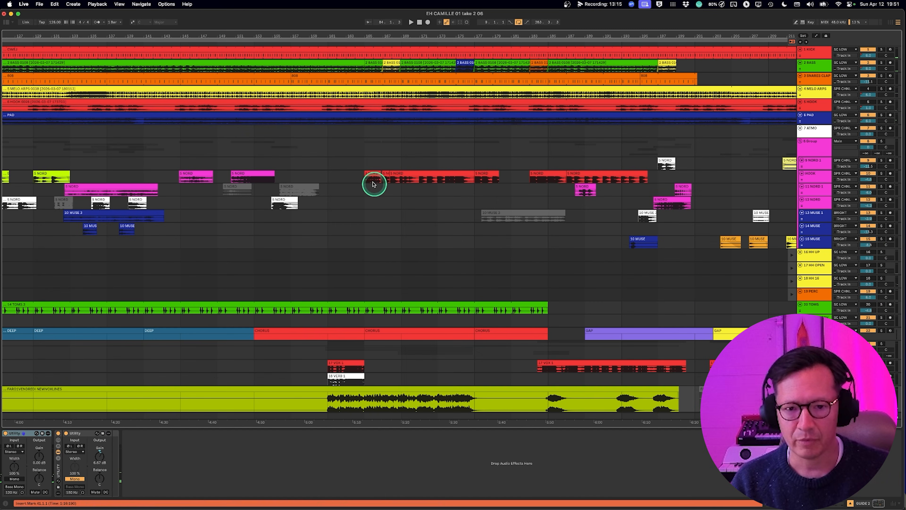
click(370, 173)
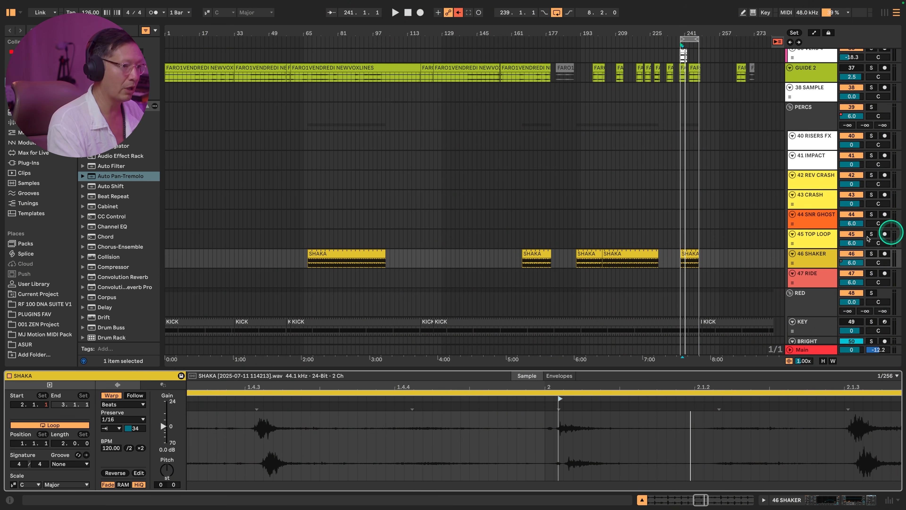
Step: Select bars 169 to 193 of the 27 VOX 1 A track and solo the track
click(530, 186)
scroll(531, 186, up, 15)
scroll(530, 187, down, 10)
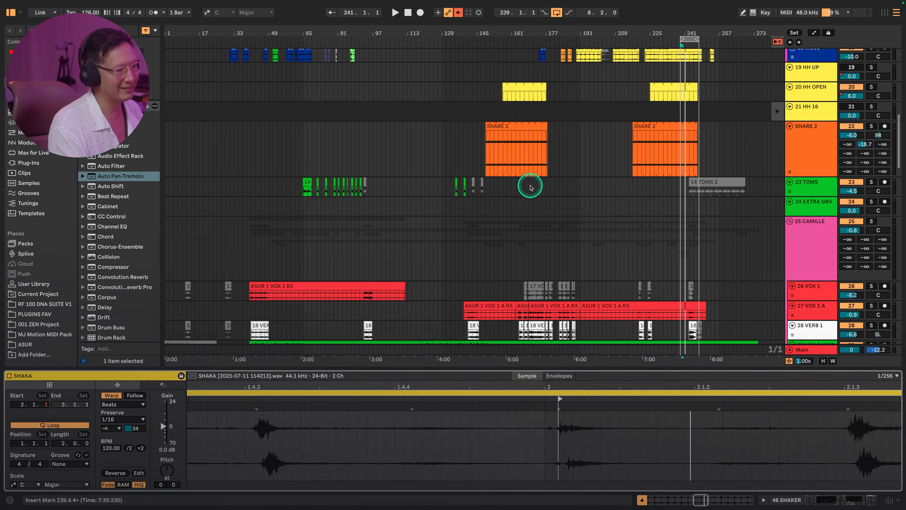
click(820, 187)
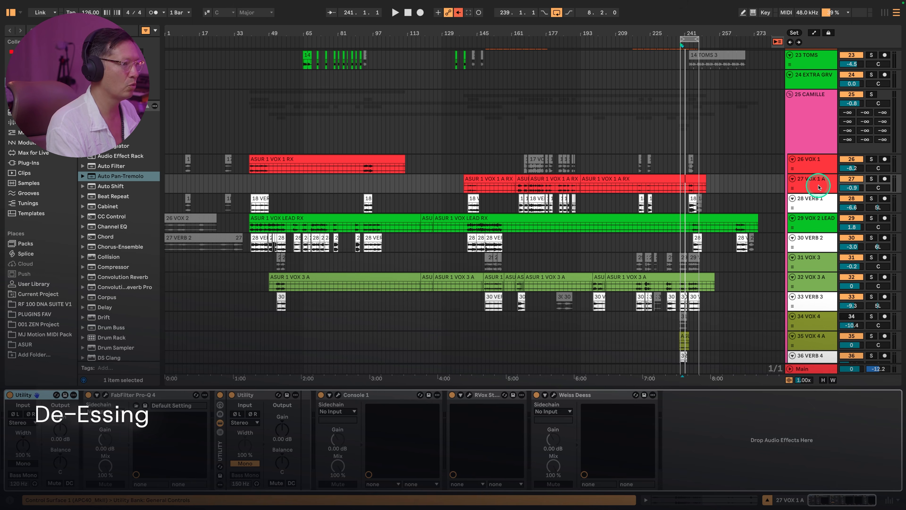
click(553, 186)
click(872, 179)
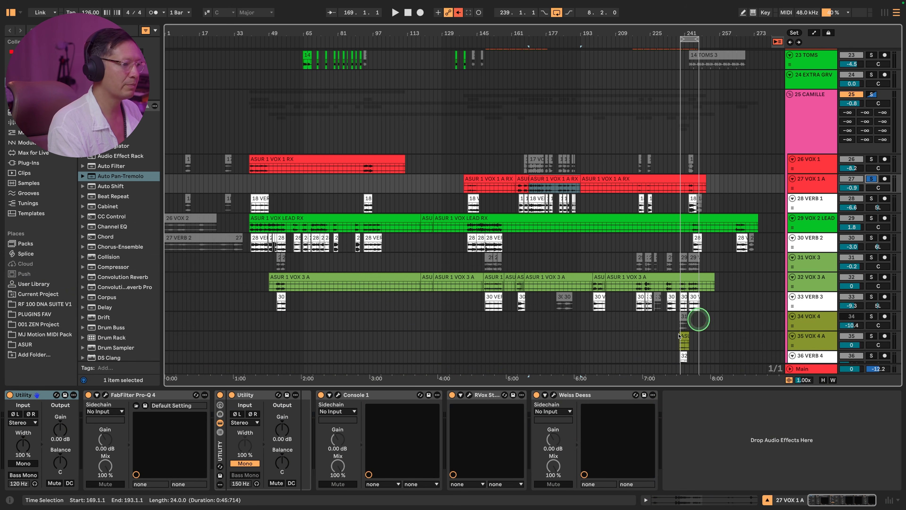
Step: Open VOX 1 A's Weiss Deess, set the loop to bars 169 to 193, and play the vocal
click(554, 394)
click(668, 178)
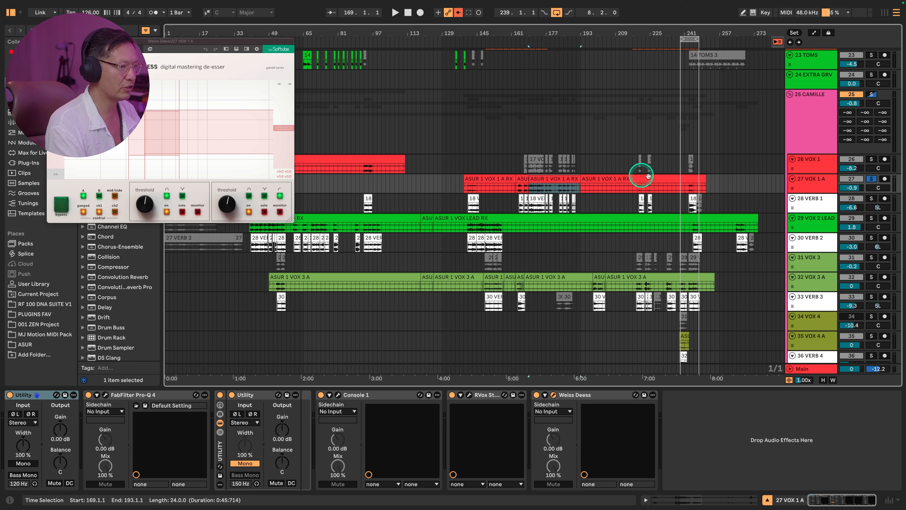
key(super+l)
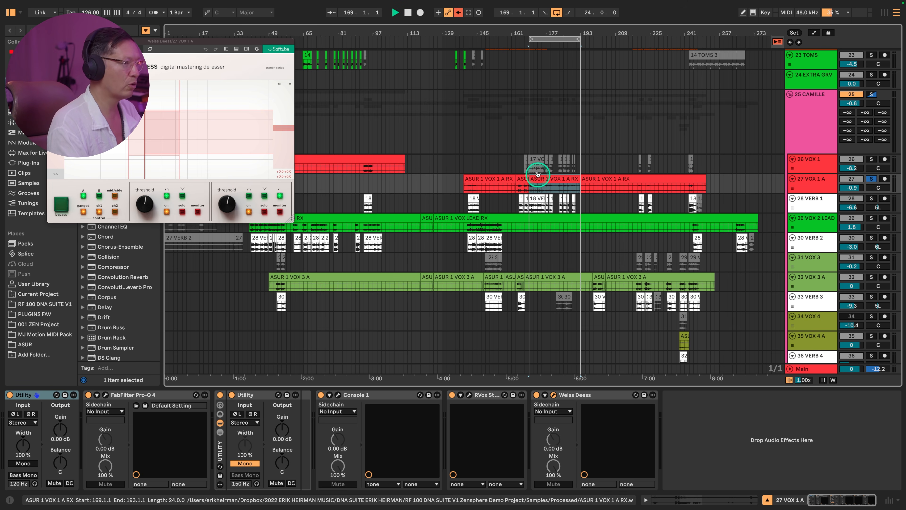
key(space)
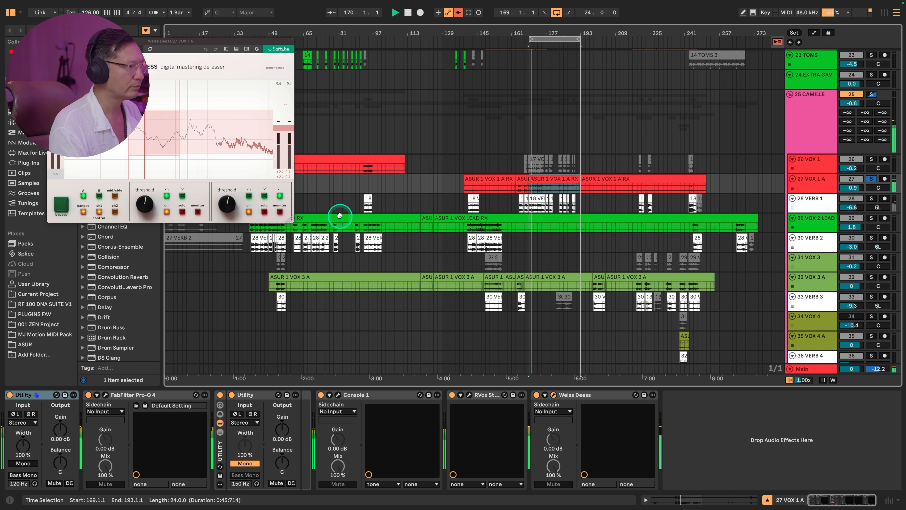
Step: Compare the vocal with the Weiss Deess high band off and on, and audition that band in solo
click(250, 211)
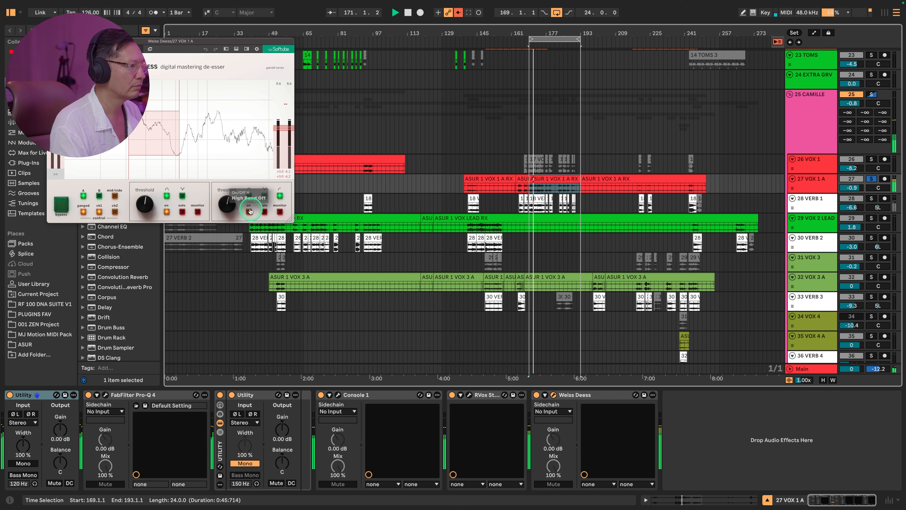
click(250, 211)
click(264, 212)
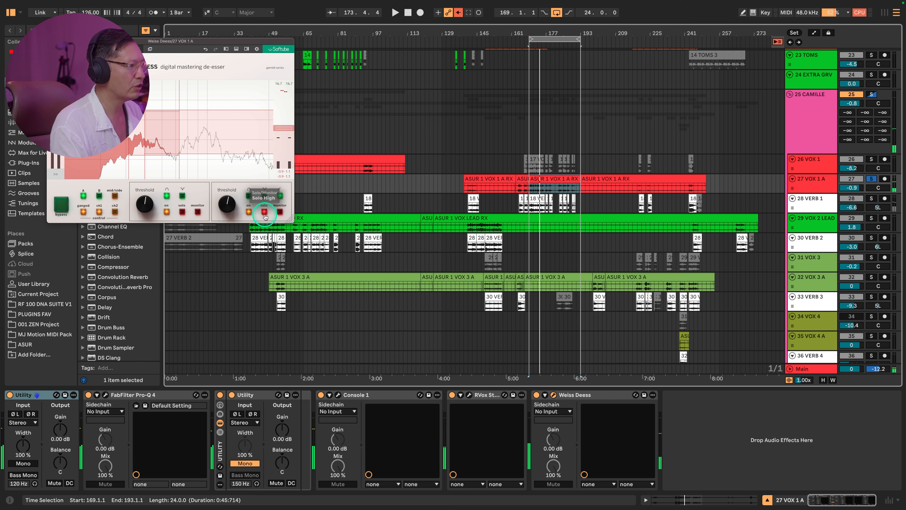
click(265, 213)
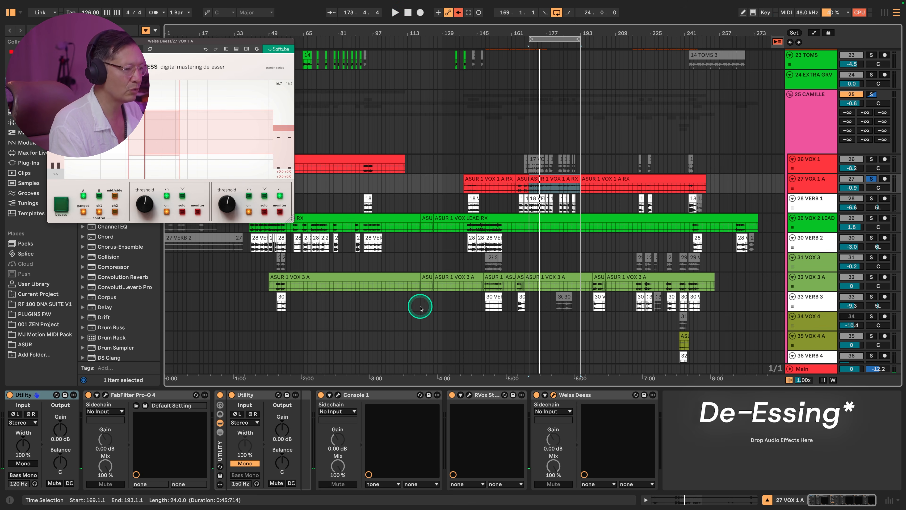
Step: Open the last Weiss Deess on the 25 CAMILLE group and place it beside VOX 1 A's de-esser
click(817, 185)
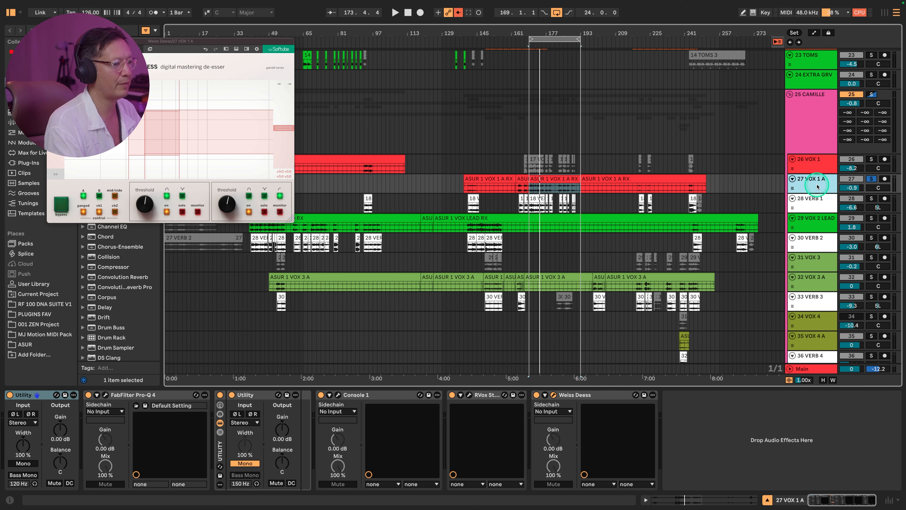
click(809, 130)
scroll(803, 435, right, 8)
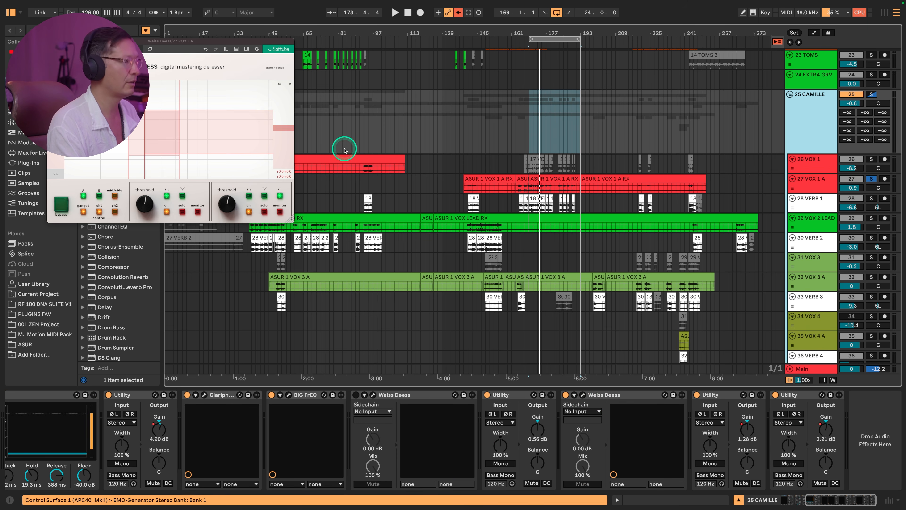
drag(488, 158, 351, 240)
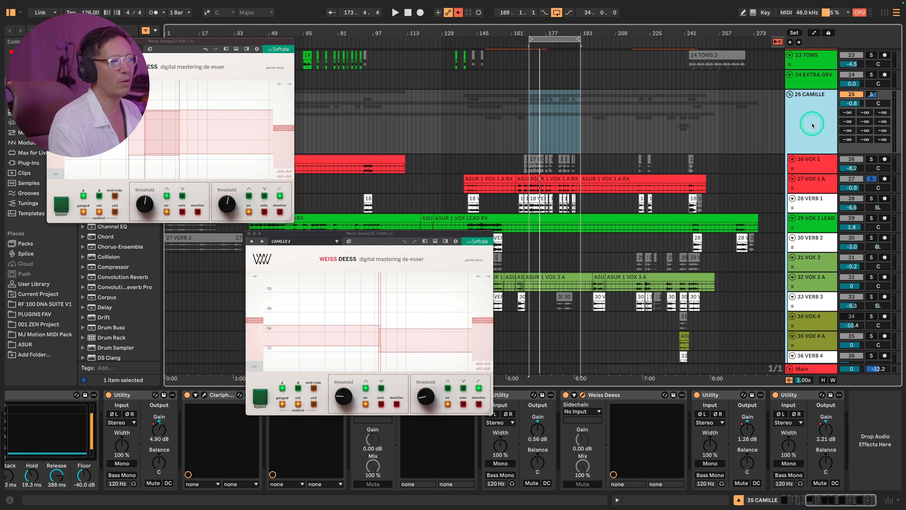
drag(392, 236, 749, 274)
drag(209, 41, 429, 272)
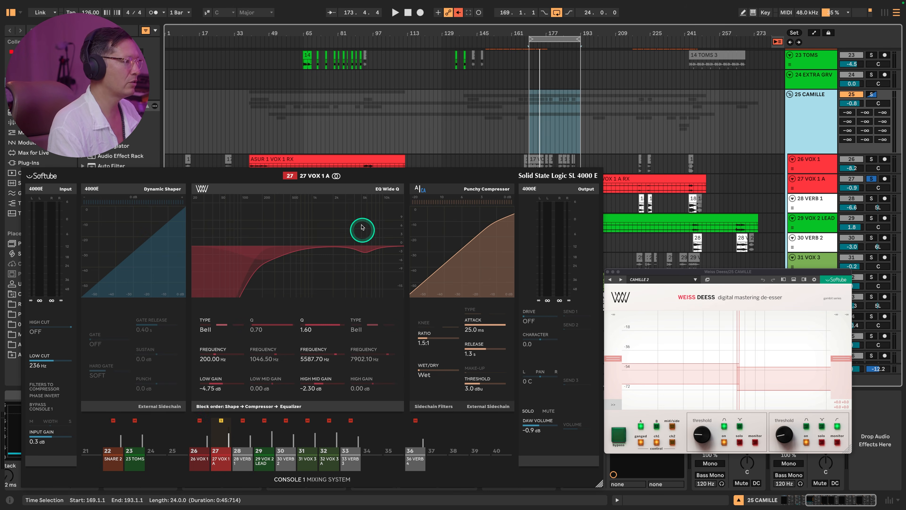
Step: Review VOX 1 A's Console 1 channel, close it, and move the CAMILLE de-esser window clear of VOX 1 A's
drag(266, 175, 462, 35)
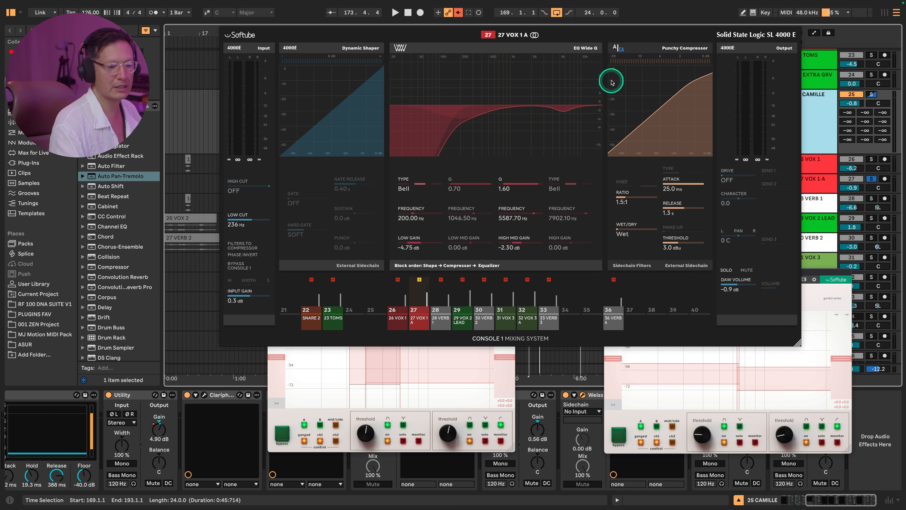
key(Escape)
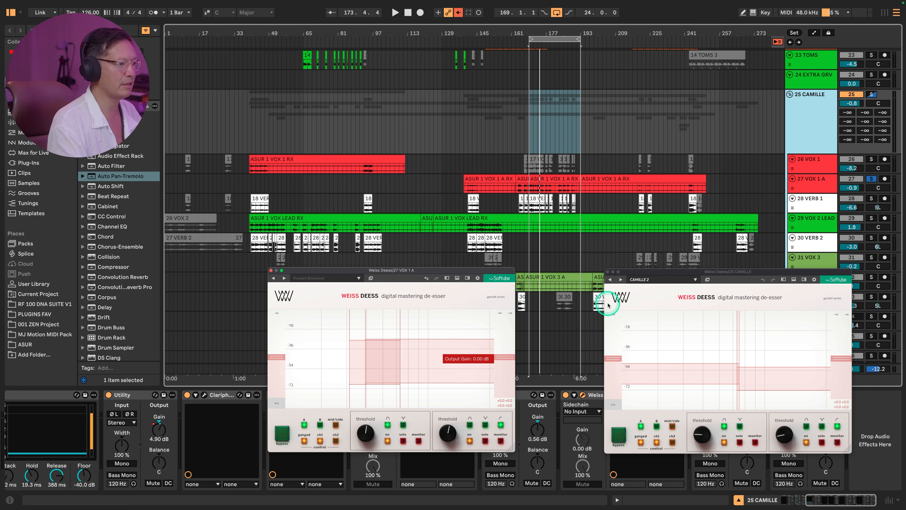
drag(638, 274, 629, 269)
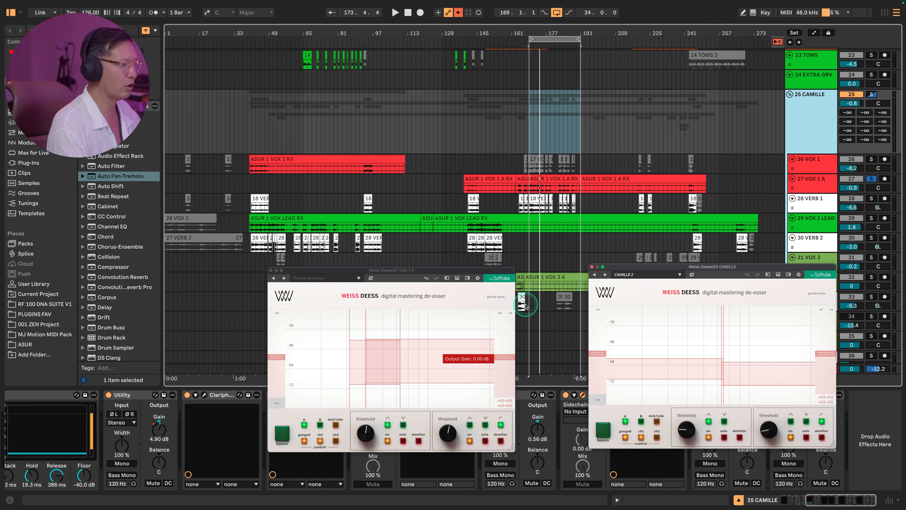
drag(628, 266, 563, 169)
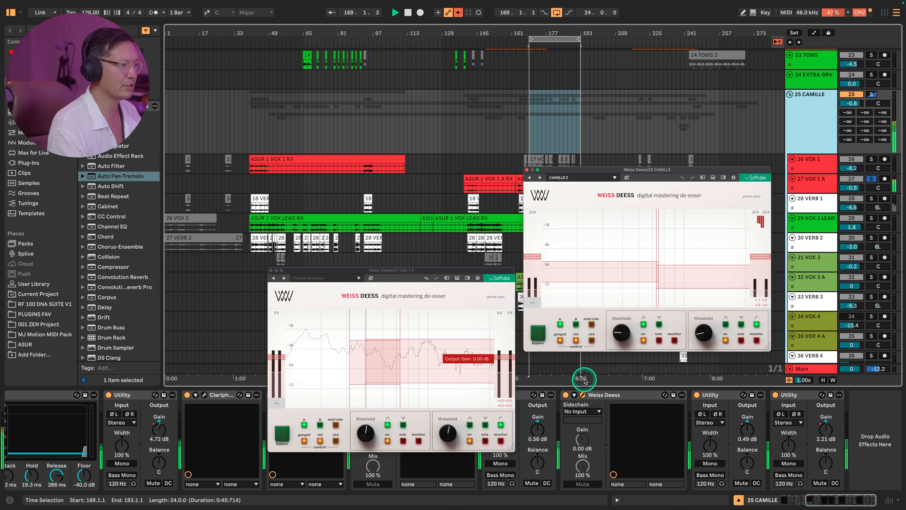
Step: Play the loop and solo the whole CAMILLE group instead of VOX 1 A alone
key(space)
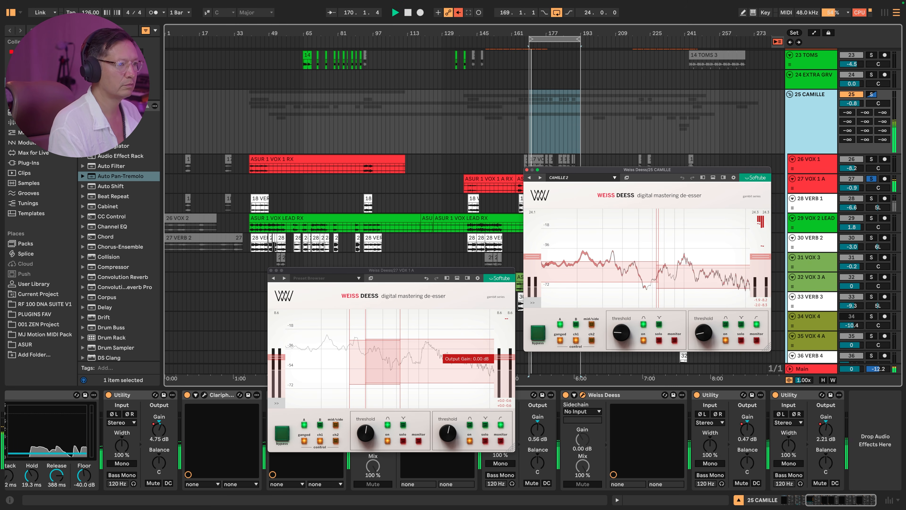
click(872, 95)
click(873, 95)
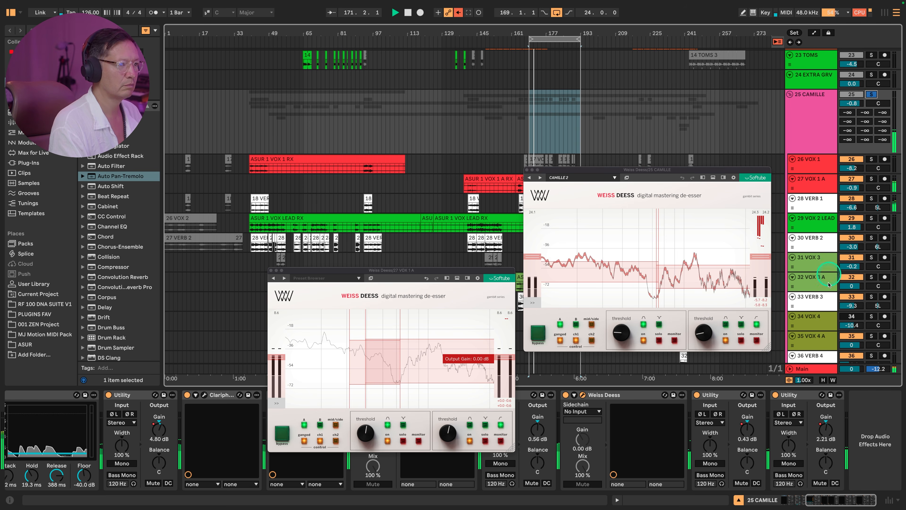
Step: Compare the vocals with the CAMILLE and VOX 1 A de-essers bypassed and active
click(565, 395)
click(565, 396)
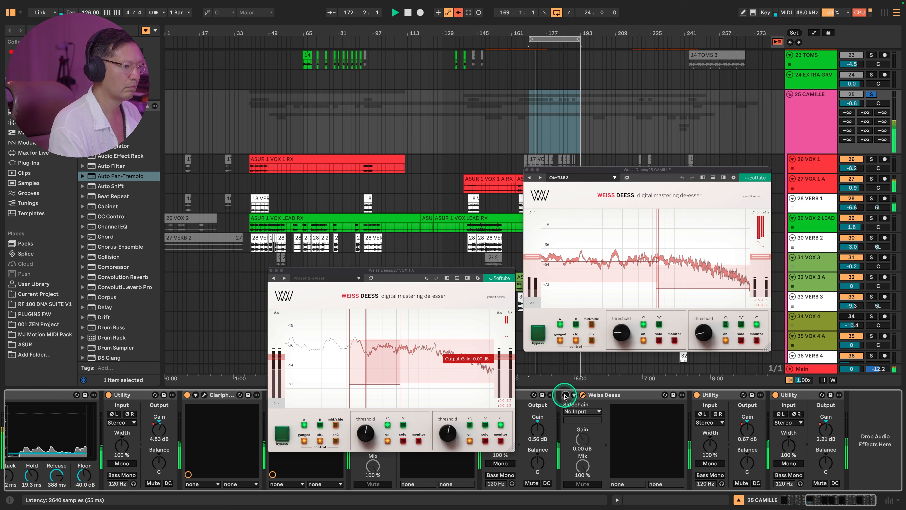
click(280, 439)
click(565, 394)
click(537, 332)
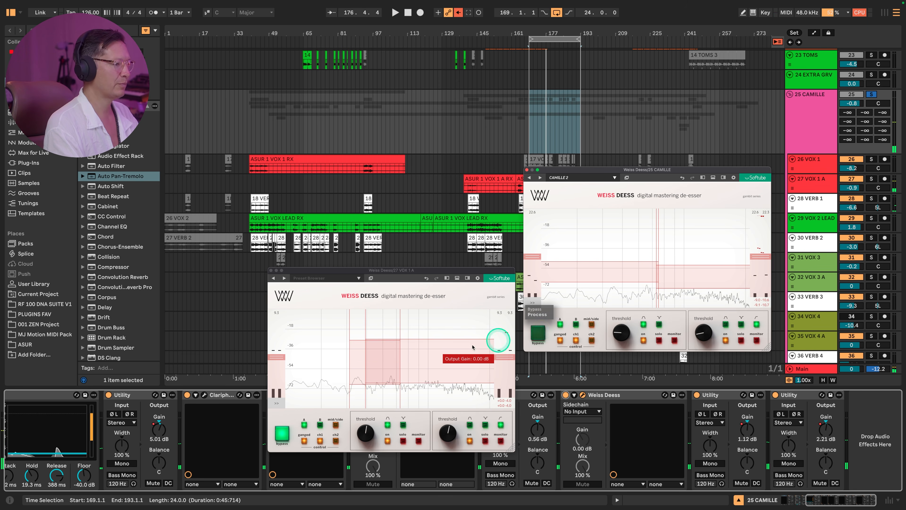
click(282, 434)
Step: Play the loop, audition the CAMILLE de-esser's high band in solo, and close both de-esser windows
key(space)
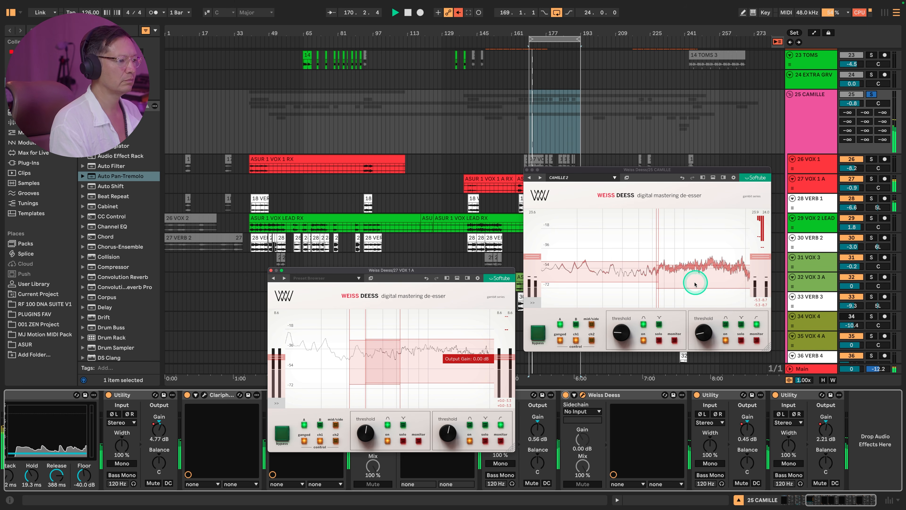
click(742, 340)
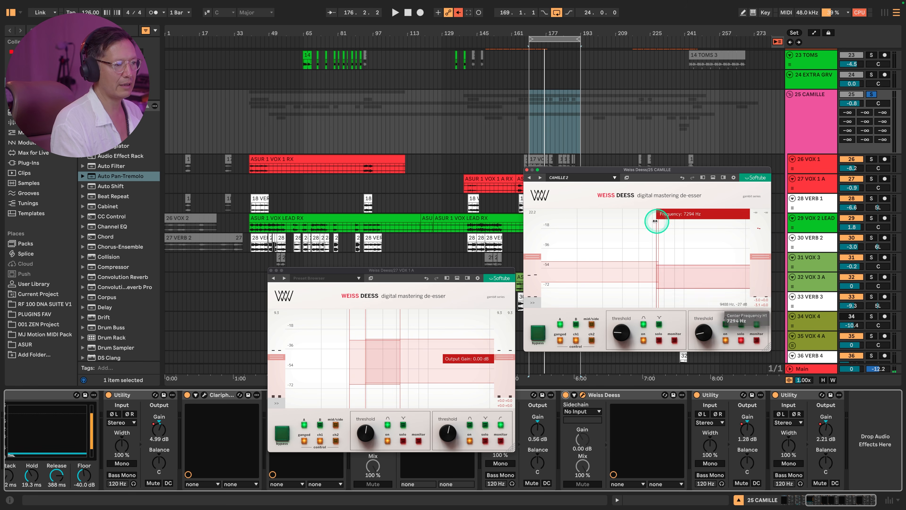
click(527, 171)
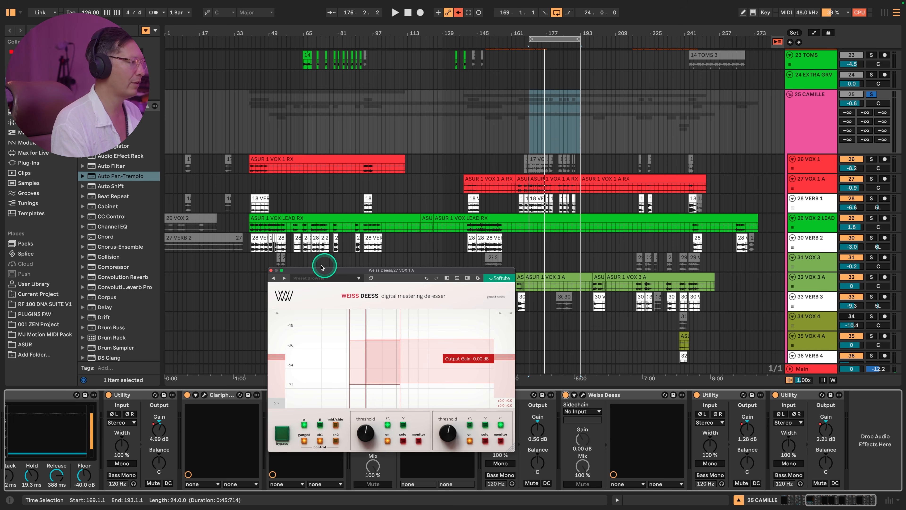
click(271, 272)
Step: Open VocAlign 6 Standard on the GUIDE 2 track, move its window below the clips, and arm capture
click(809, 126)
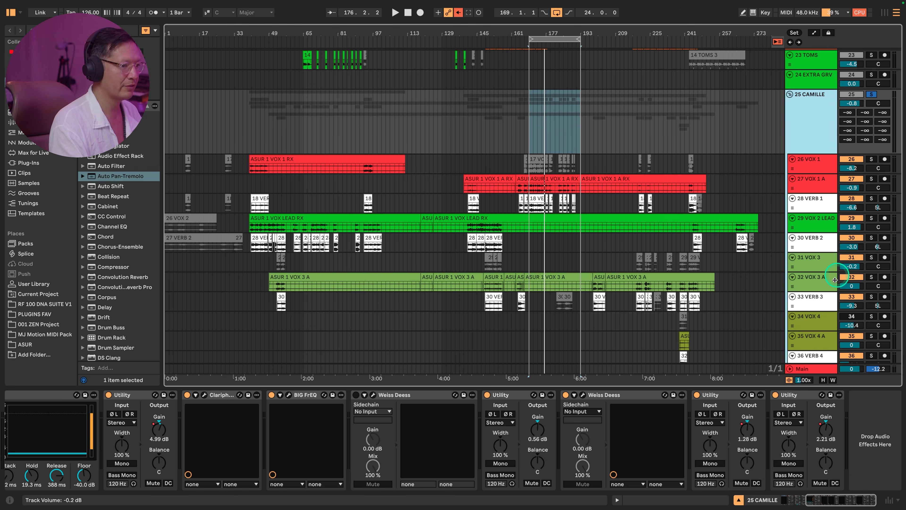
scroll(835, 280, down, 5)
click(809, 236)
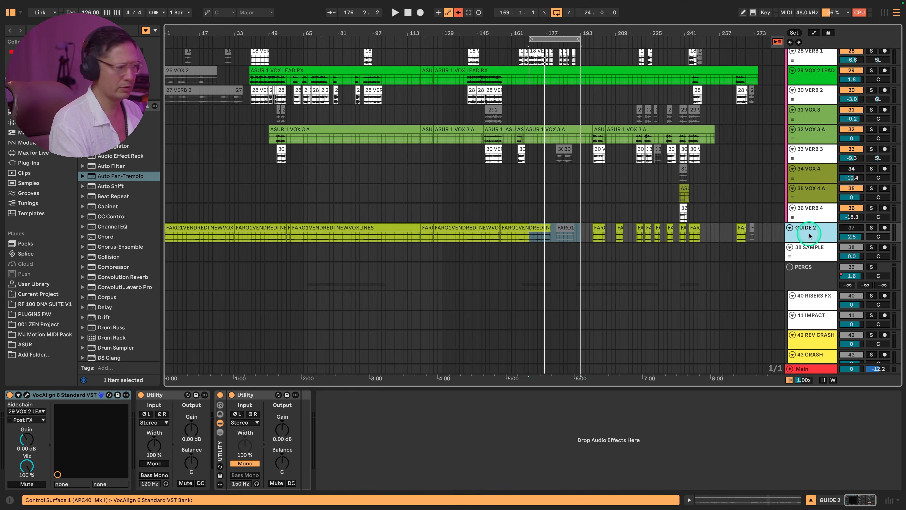
click(28, 395)
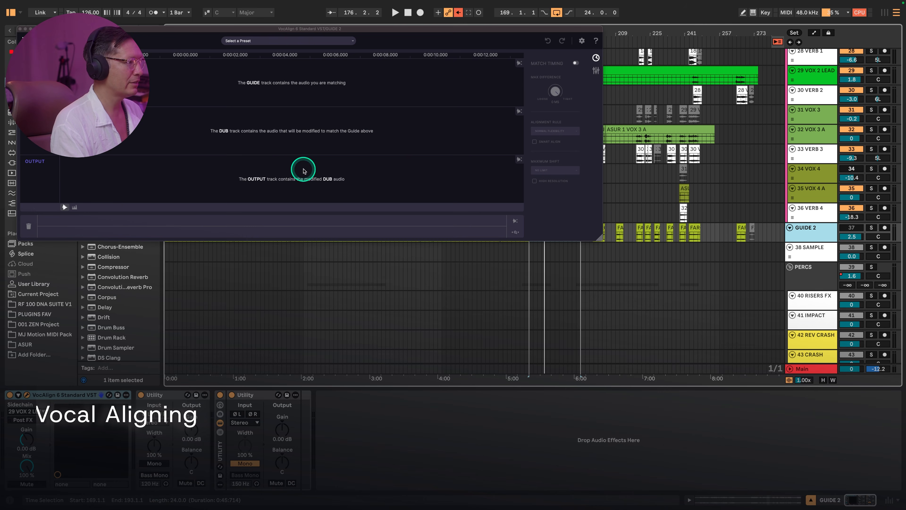
drag(233, 32, 440, 253)
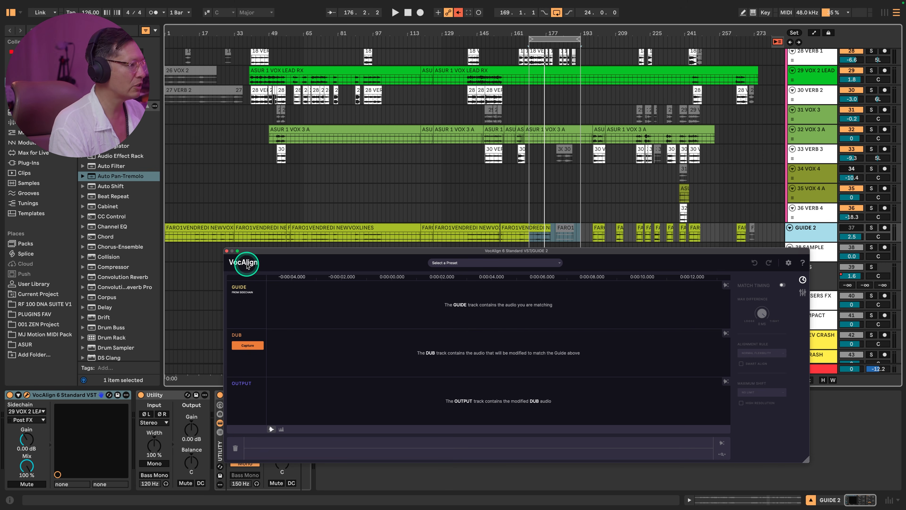
drag(254, 250, 252, 250)
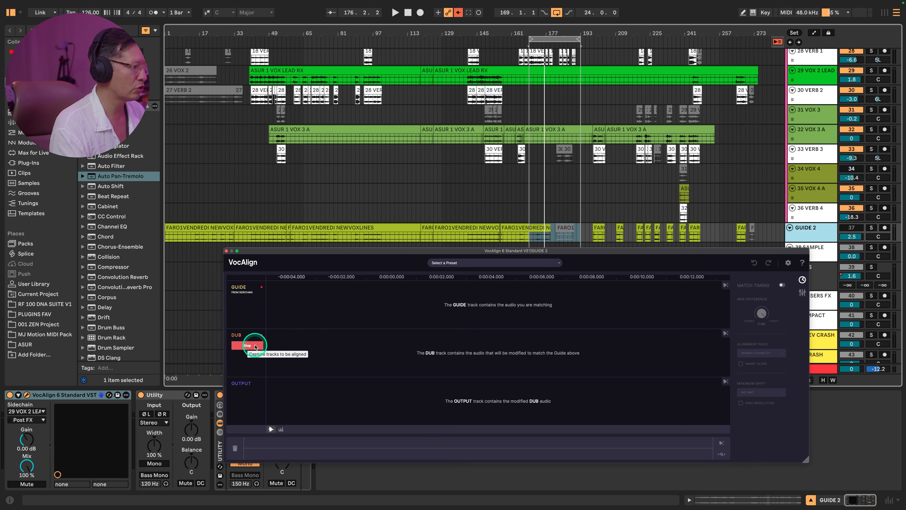
Step: Capture the guide and dub vocals in VocAlign from bar 148, with GUIDE 2 soloed during playback
scroll(404, 146, up, 4)
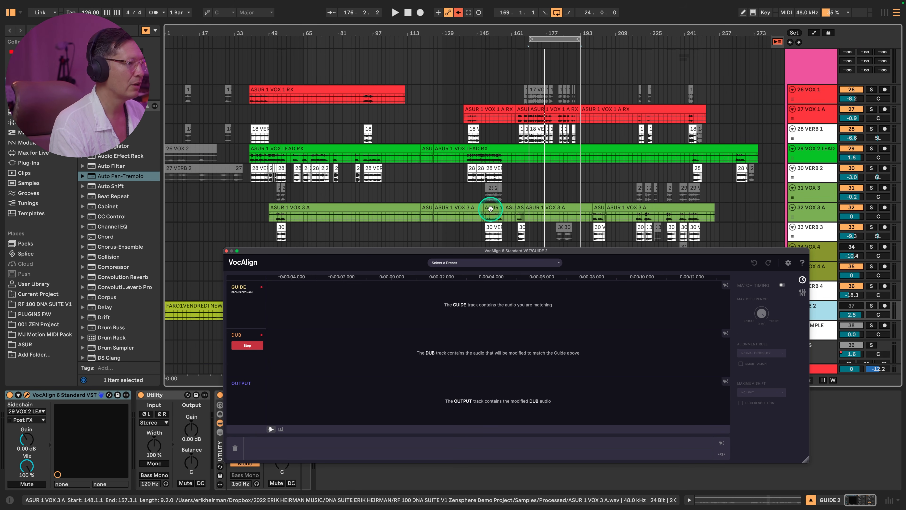
scroll(490, 208, down, 8)
click(480, 149)
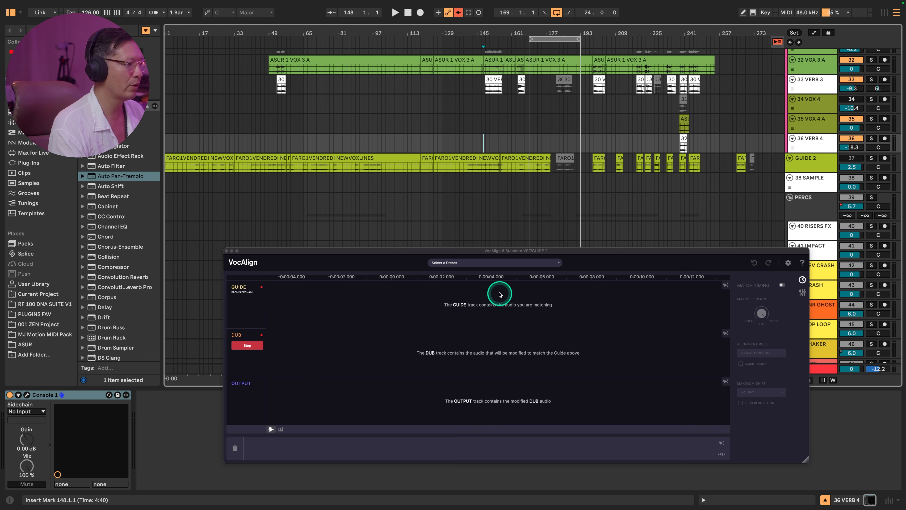
key(space)
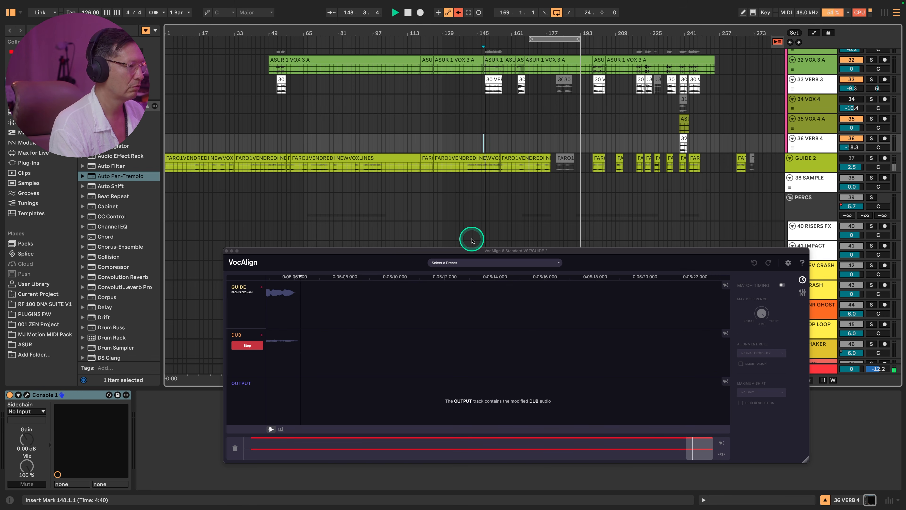
click(871, 158)
key(space)
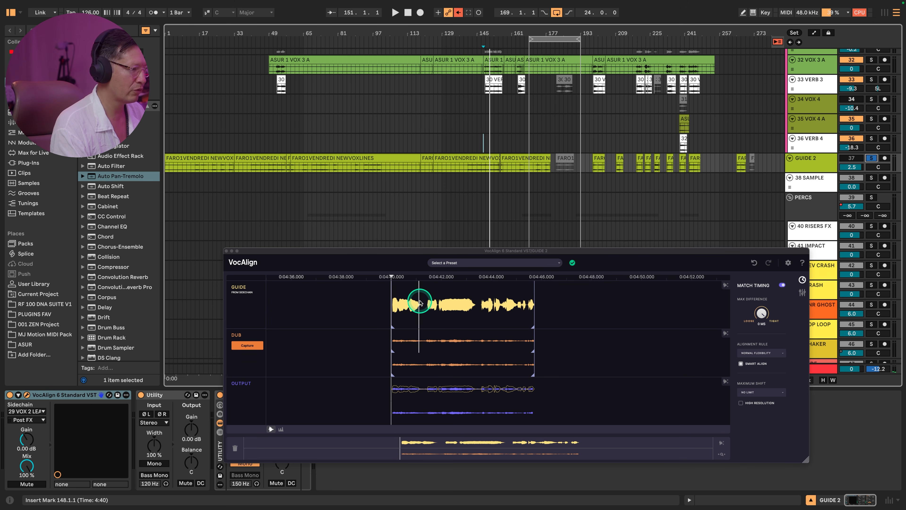
Step: Turn off the VocAlign device on the GUIDE 2 track and close its plug-in window
mouse_move(761, 313)
mouse_down()
mouse_move(759, 364)
mouse_move(752, 303)
mouse_up()
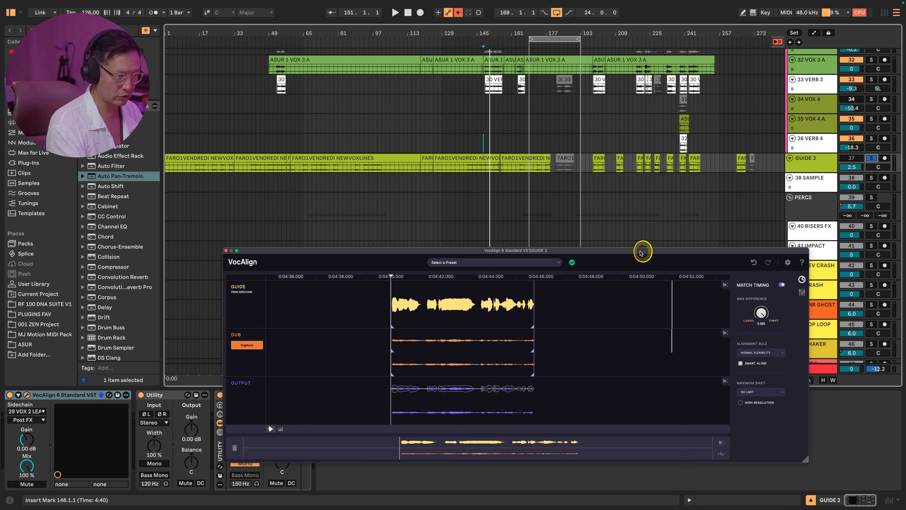
click(17, 395)
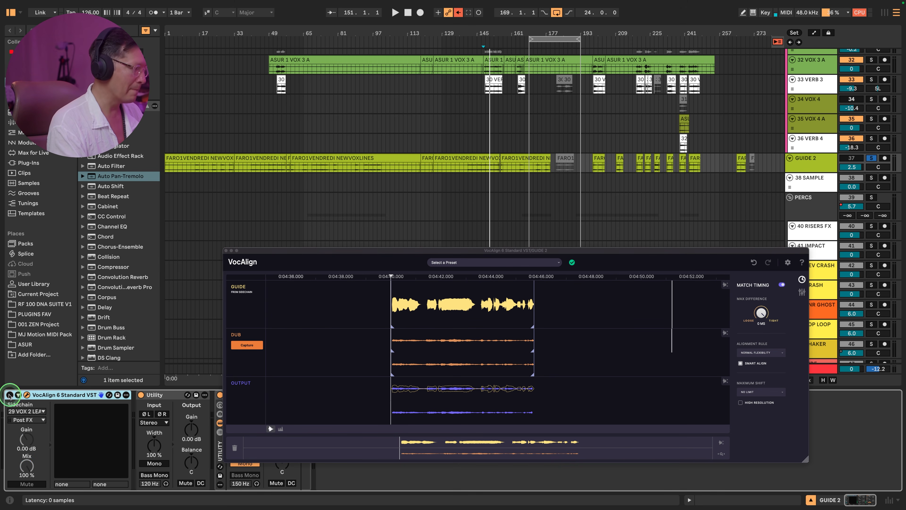
drag(262, 252, 238, 193)
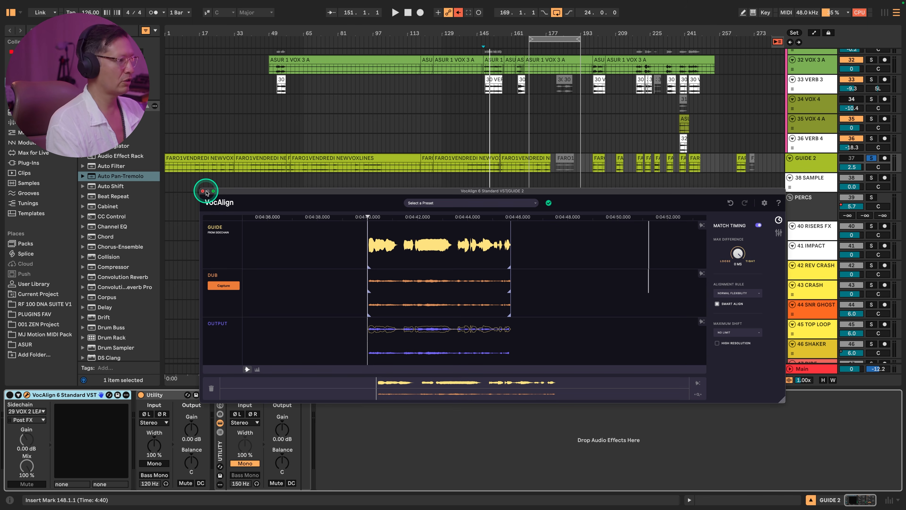
click(204, 192)
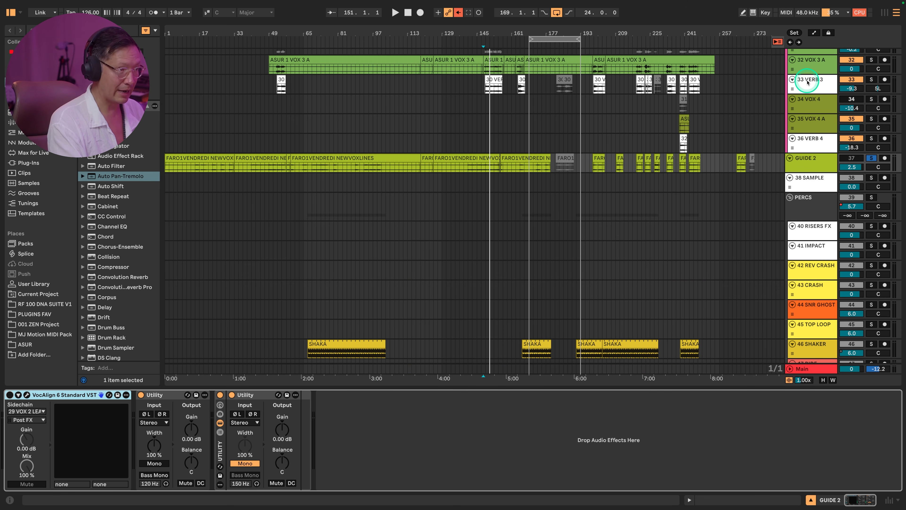
Step: Show the return tracks and inspect the devices on the Main track and the external audio routing on the J OBS return
click(683, 104)
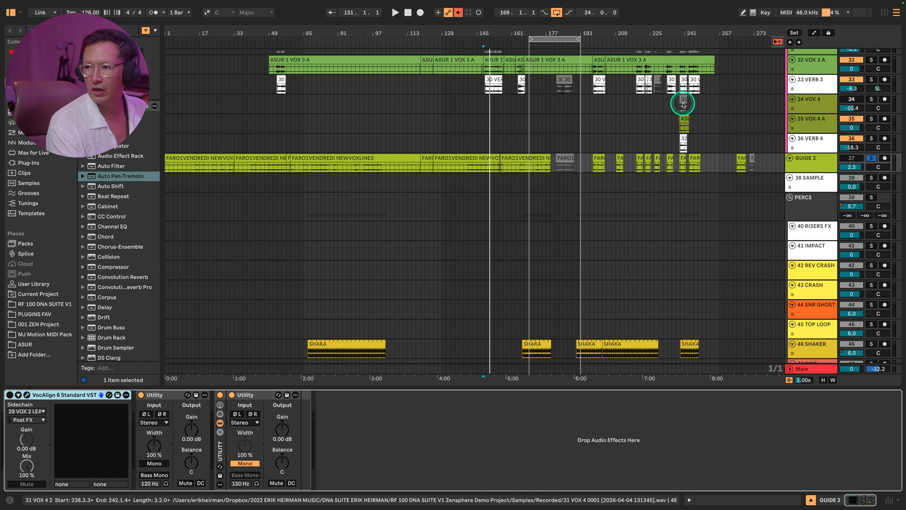
key(alt+super+r)
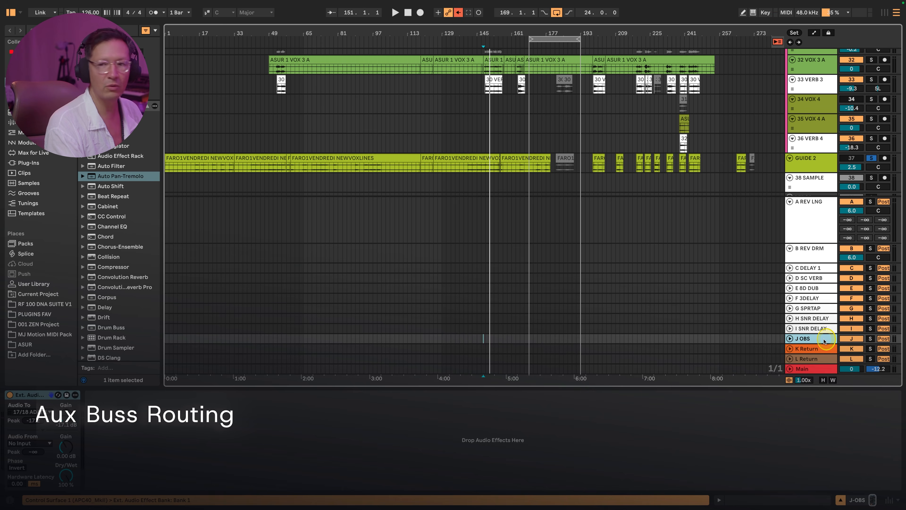
click(819, 370)
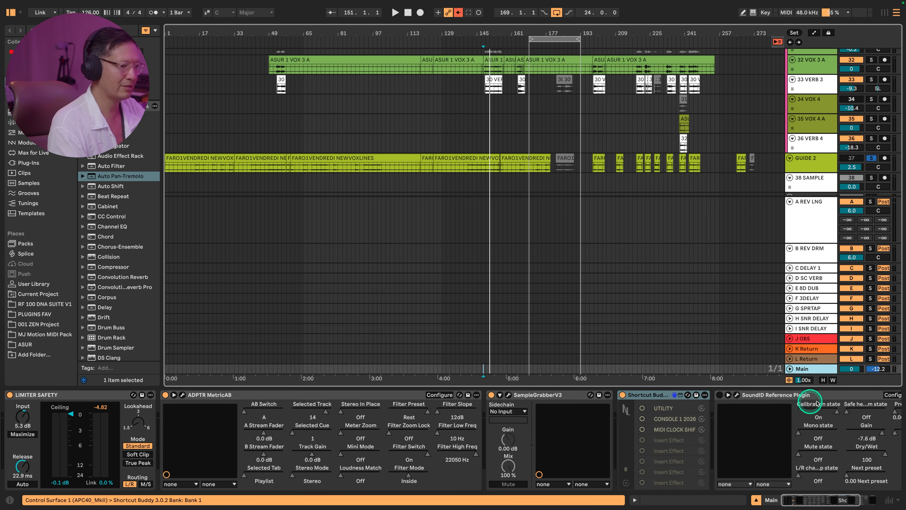
scroll(787, 410, right, 5)
click(638, 399)
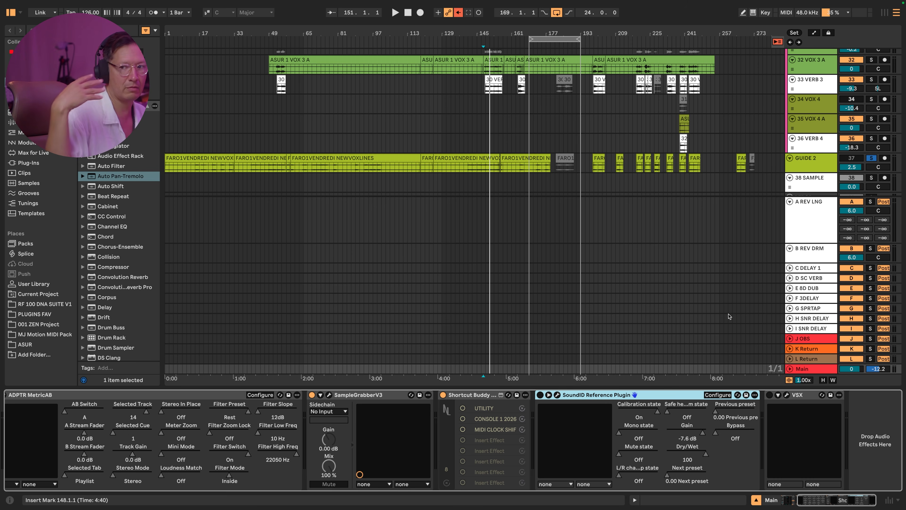
click(814, 342)
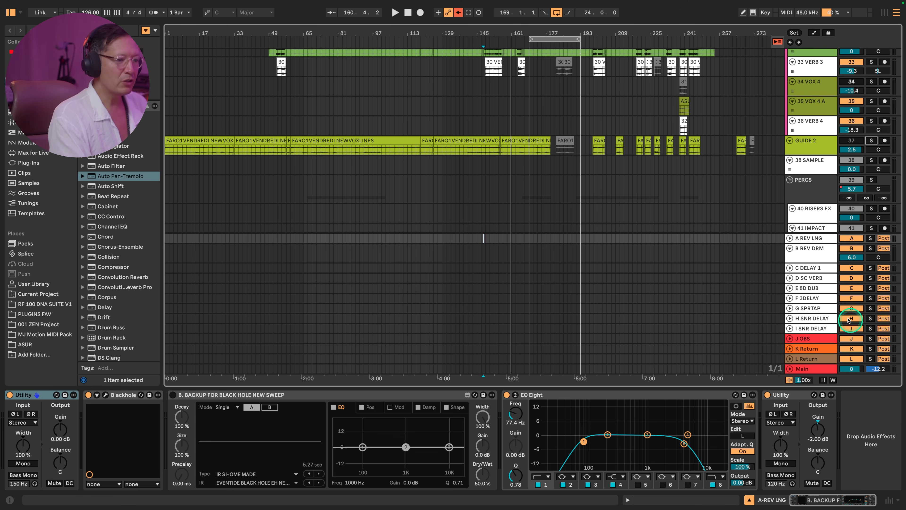
click(814, 340)
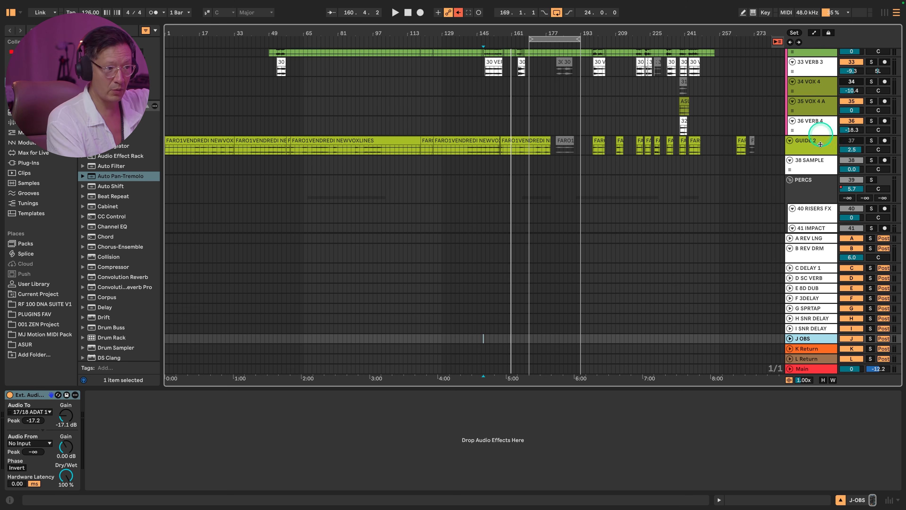
Step: Select the MASTER track below MIXBUS to inspect its device chain
scroll(821, 144, up, 10)
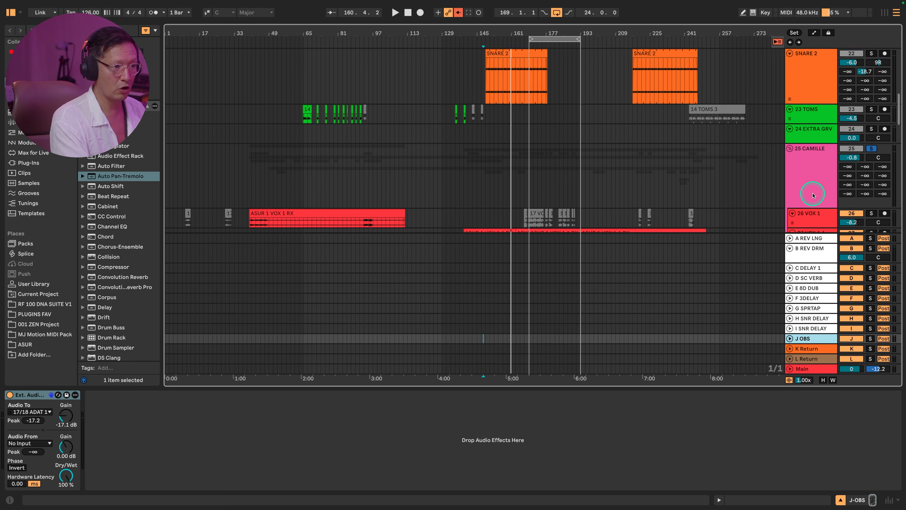
scroll(813, 195, down, 15)
scroll(813, 194, down, 6)
click(811, 175)
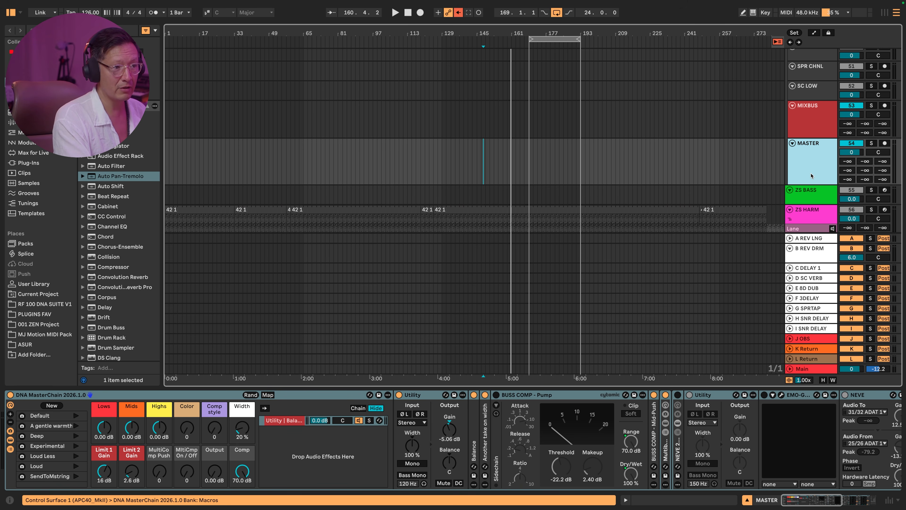
click(811, 175)
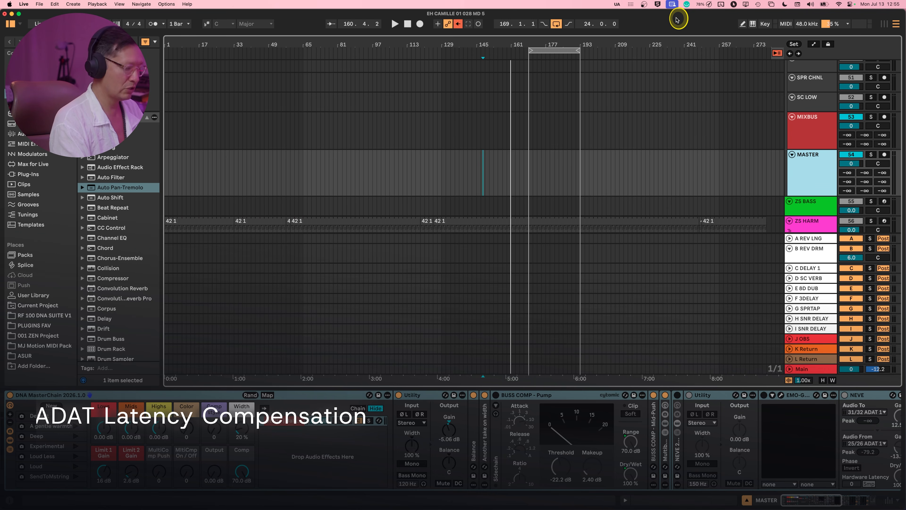
Step: Check the Driver Error Compensation in the audio settings and close the settings window
key(super+comma)
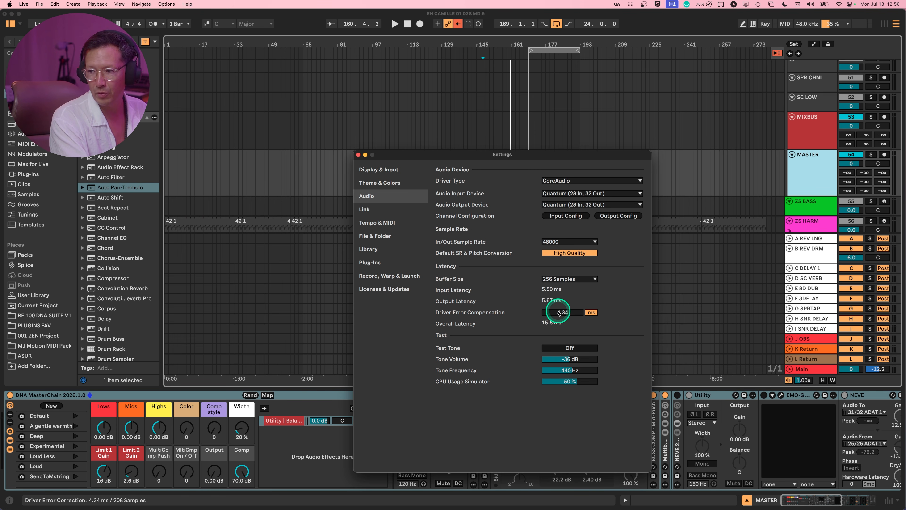
click(358, 154)
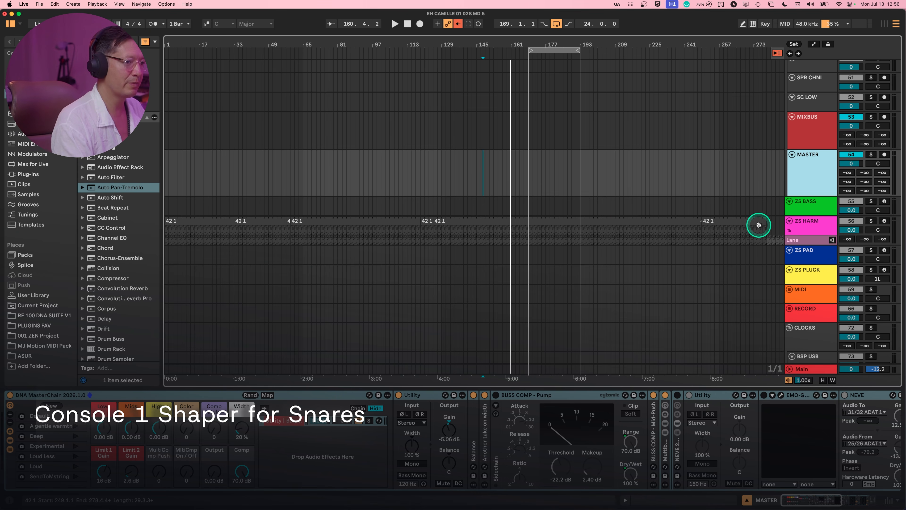
Step: Loop the arrangement over the second SNARE 2 clip, from bar 217 to bar 247
scroll(750, 221, down, 5)
scroll(760, 240, up, 15)
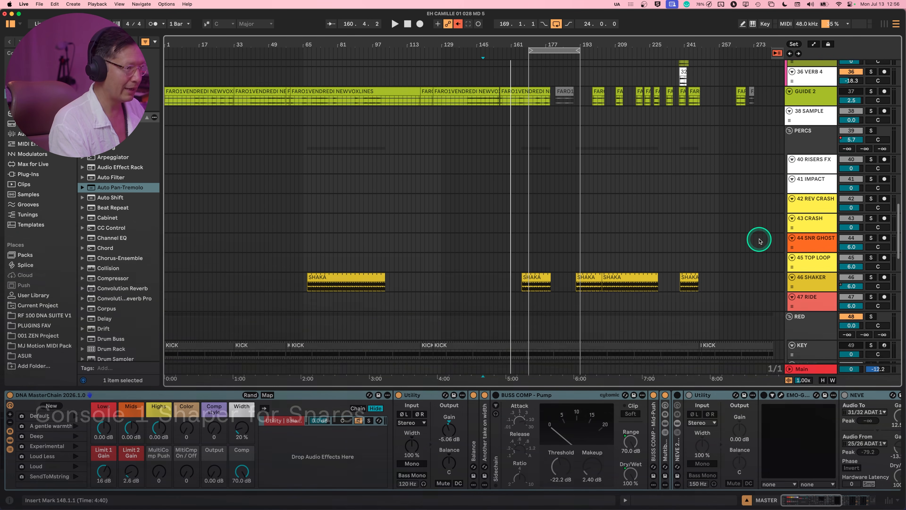
scroll(759, 241, up, 5)
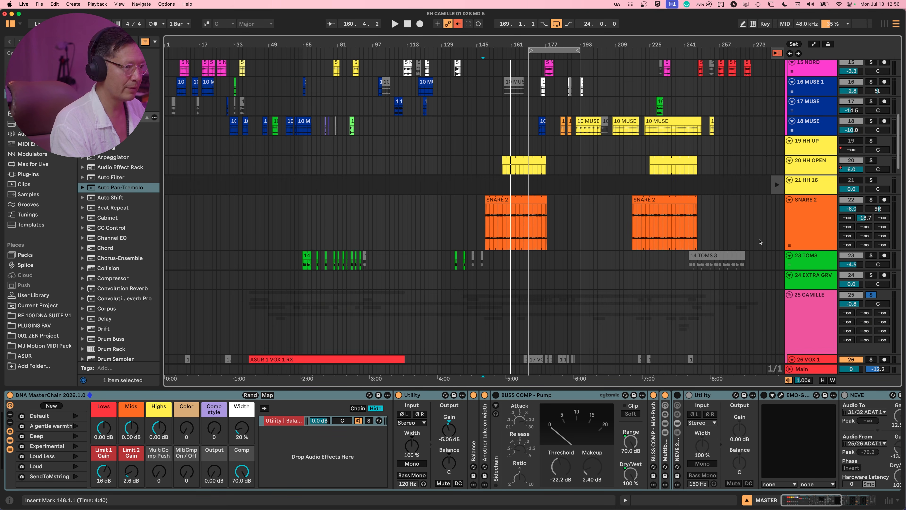
scroll(759, 240, down, 20)
scroll(802, 215, up, 10)
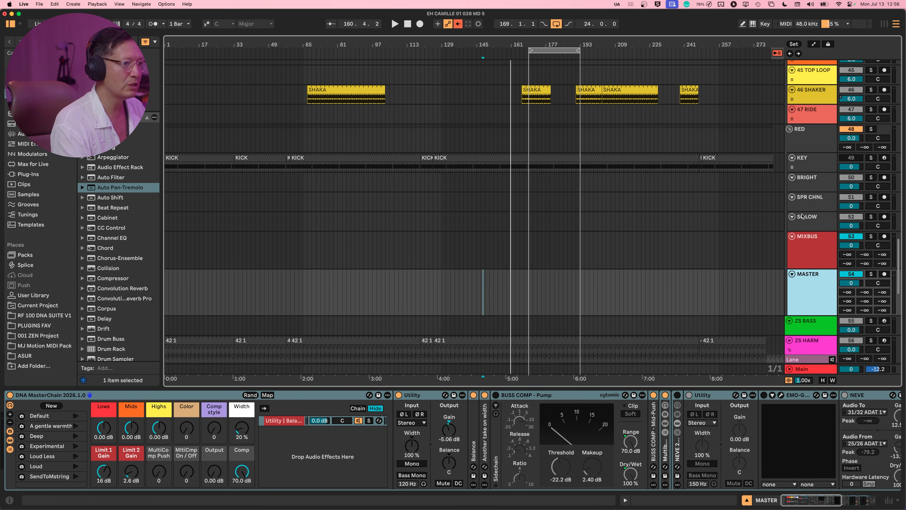
scroll(802, 215, up, 15)
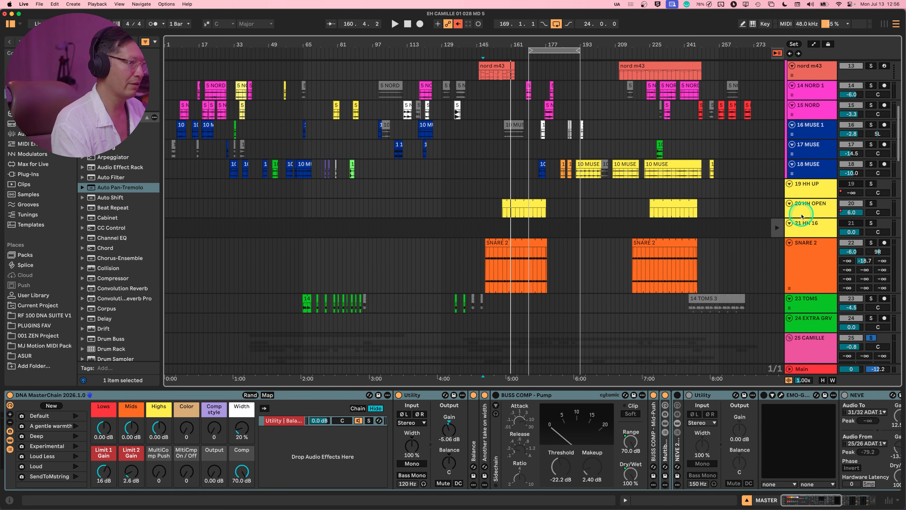
scroll(801, 215, down, 4)
click(665, 193)
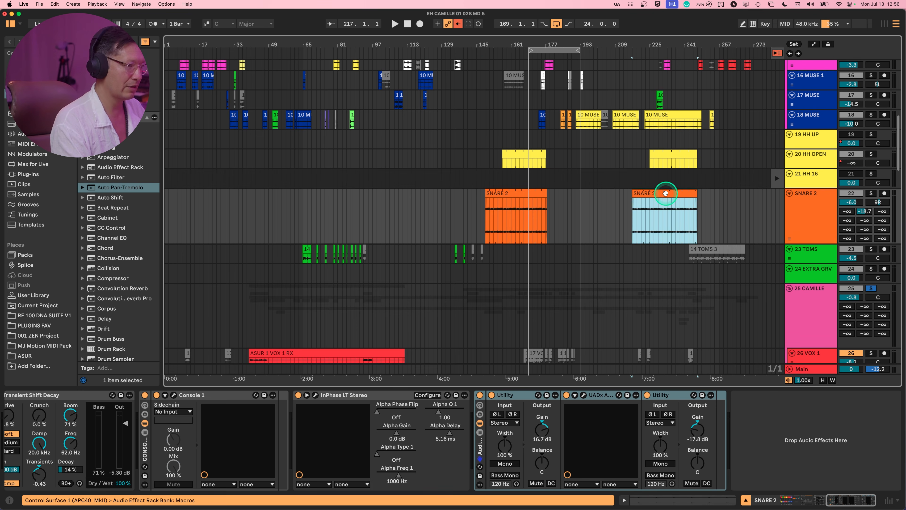
key(super+l)
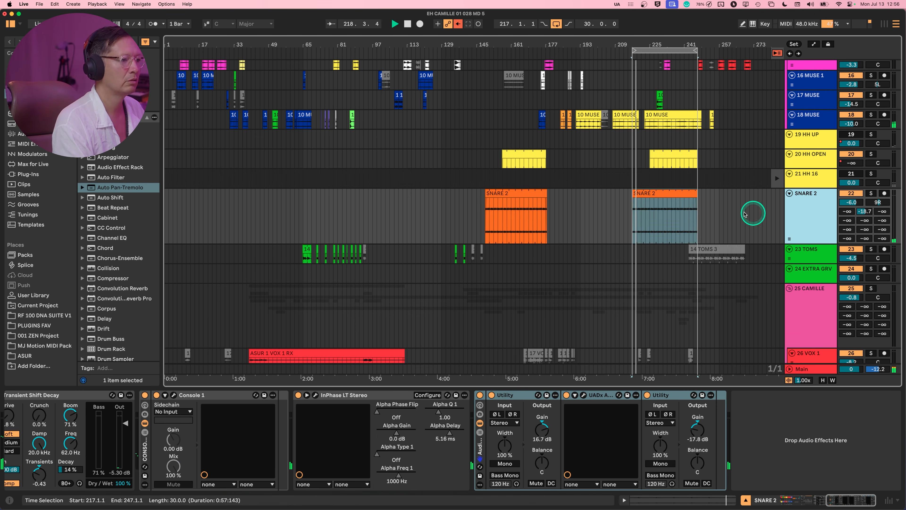
Step: Open Console 1 for SNARE 2, audition the soloed track with the Dynamic Shaper bypassed and active, and close the window
double_click(802, 217)
drag(479, 75, 583, 92)
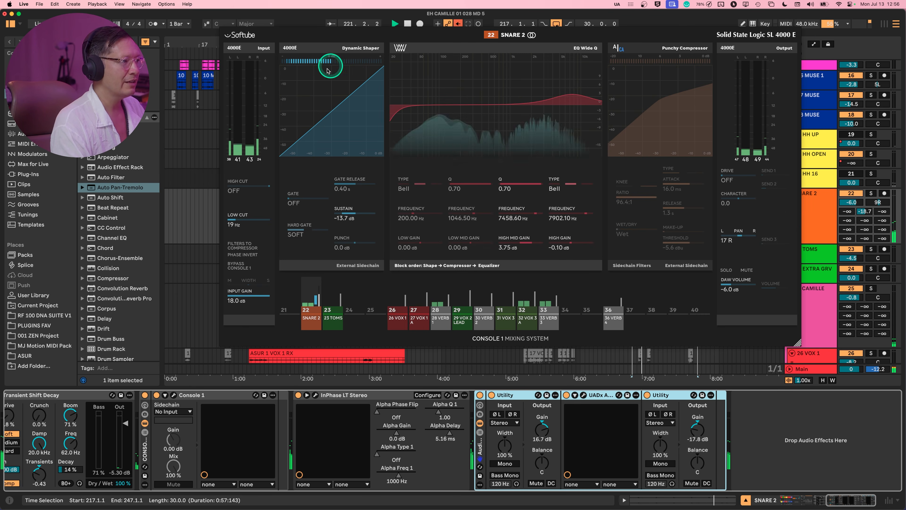
click(871, 193)
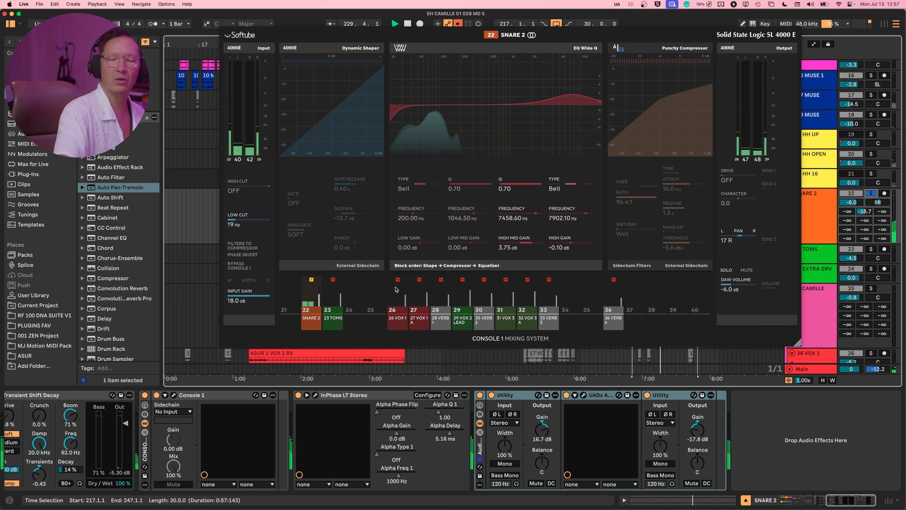
key(space)
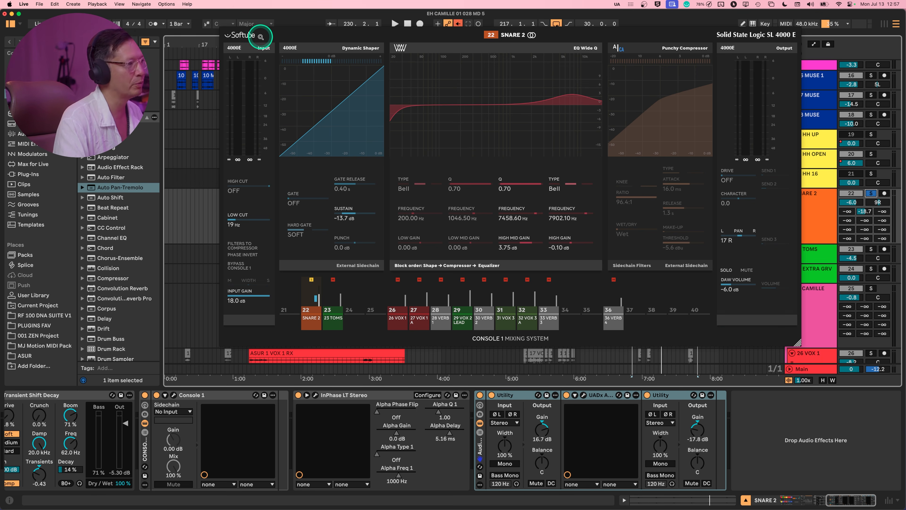
key(Escape)
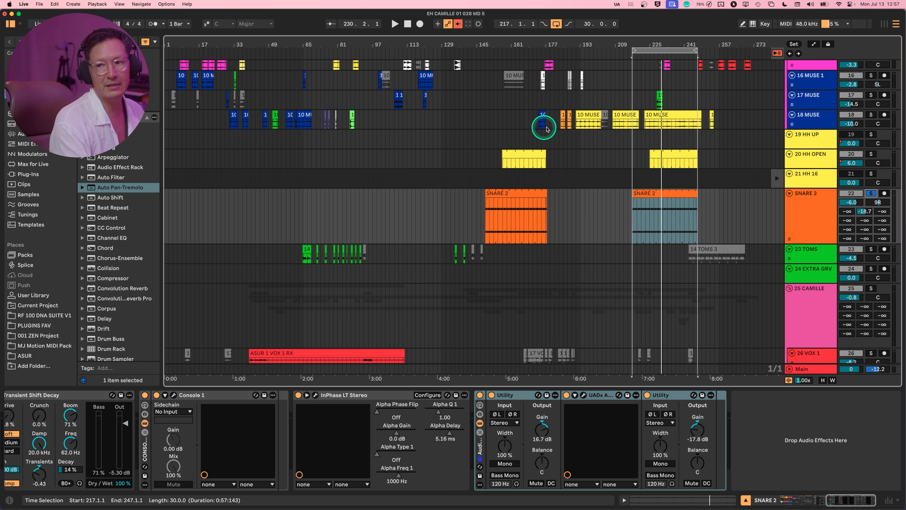